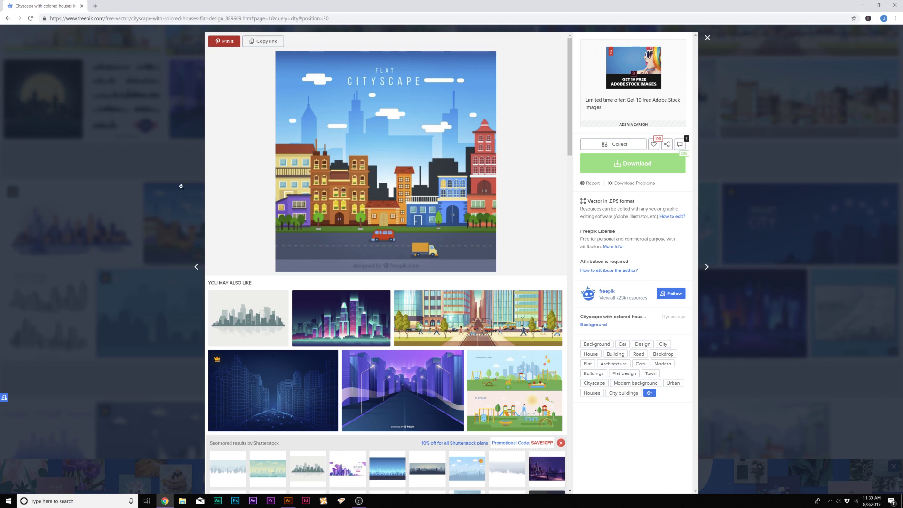
# Close the Flat Cityscape preview, browse the Freepik 'city' results, and minimize Chrome
pyautogui.click(159, 193)
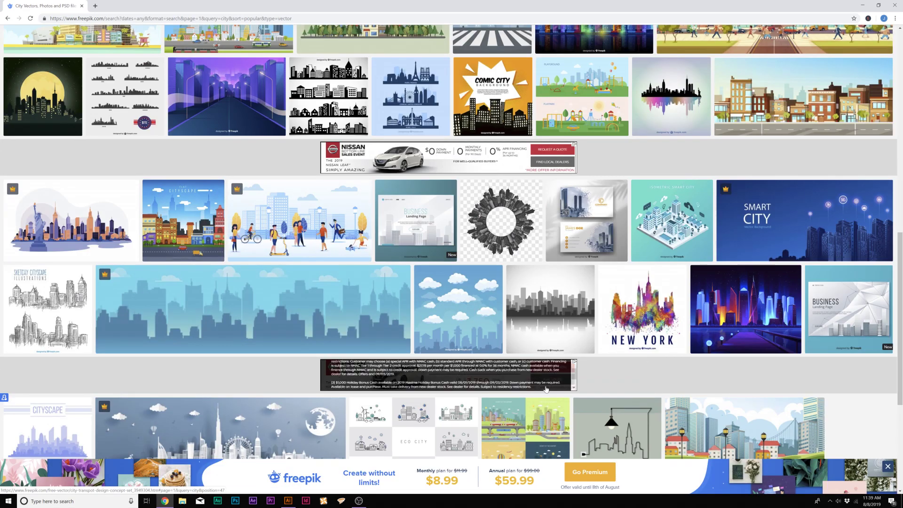
pyautogui.scroll(-5, 444, 391)
pyautogui.scroll(10, 389, 340)
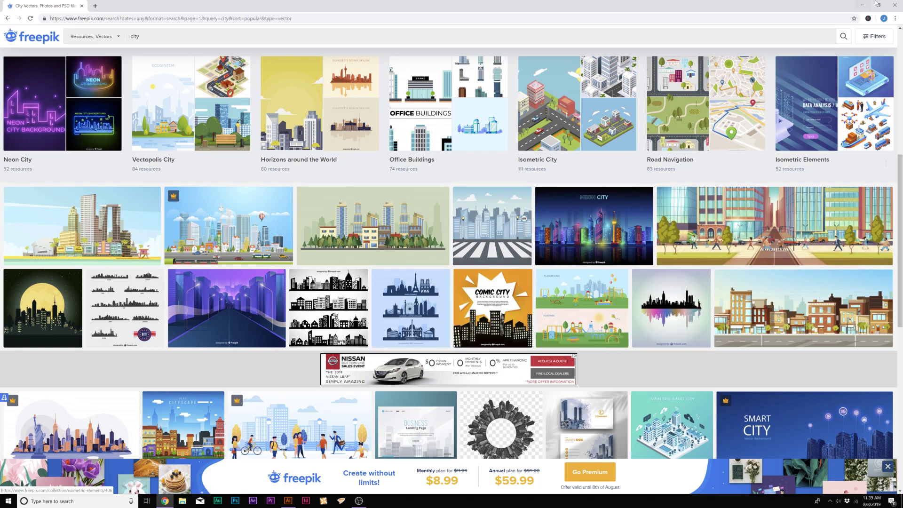
pyautogui.click(860, 4)
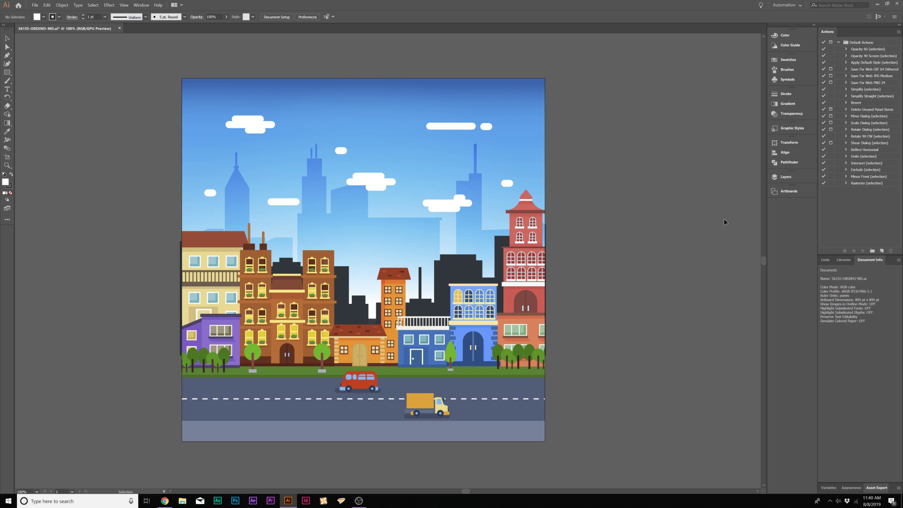
# Open the Layers panel and toggle OBJECTS and BACKGROUND visibility to see what each holds
pyautogui.click(788, 177)
pyautogui.click(687, 184)
pyautogui.click(687, 184)
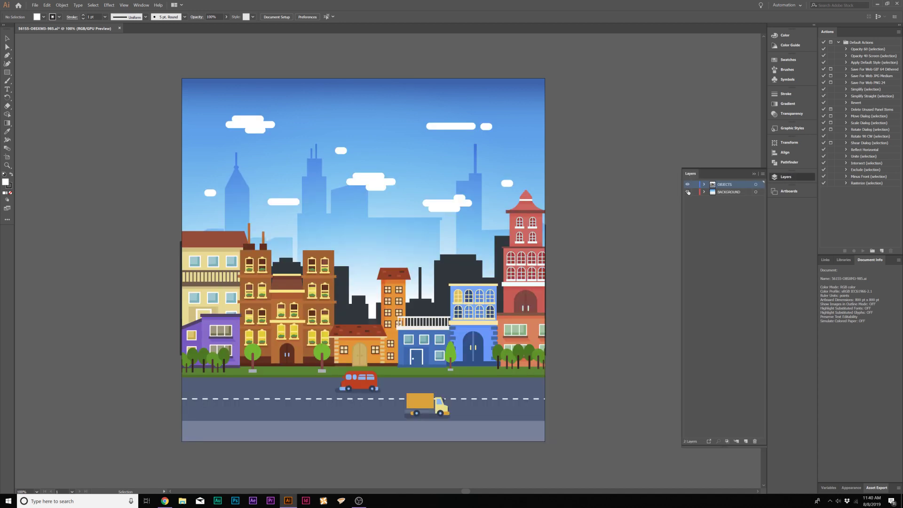
pyautogui.click(687, 192)
pyautogui.click(687, 191)
pyautogui.click(687, 183)
pyautogui.click(687, 184)
pyautogui.click(687, 192)
pyautogui.click(688, 191)
pyautogui.click(688, 184)
pyautogui.click(688, 184)
# Expand OBJECTS and its <Group>, checking the dark and light-blue skyline sublayers
pyautogui.click(704, 184)
pyautogui.click(713, 193)
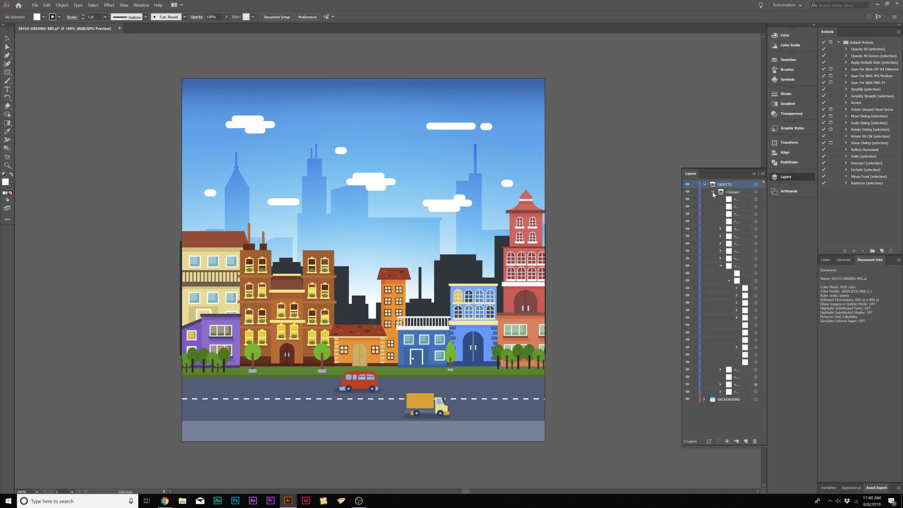
pyautogui.click(720, 266)
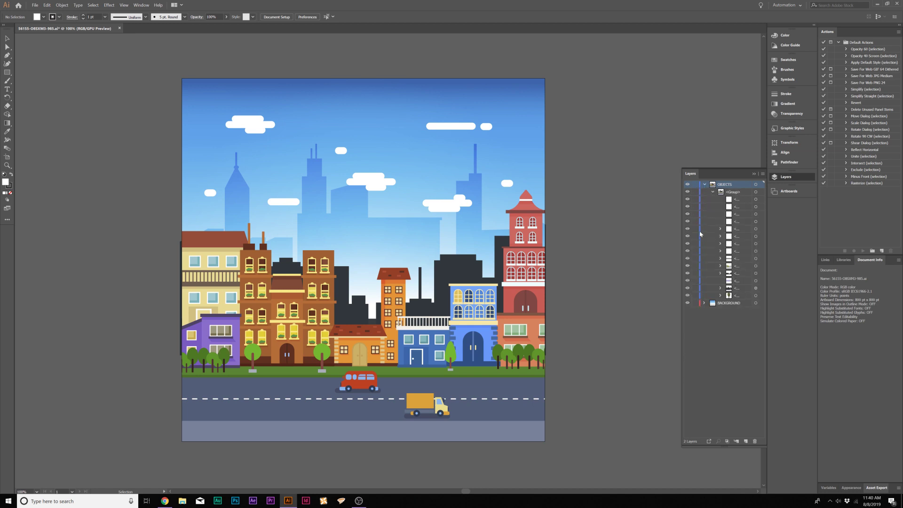
pyautogui.click(687, 280)
pyautogui.click(688, 281)
pyautogui.click(687, 288)
pyautogui.click(687, 288)
# Create new Layer 3 and identify the cloud sublayers by toggling their visibility
pyautogui.click(746, 441)
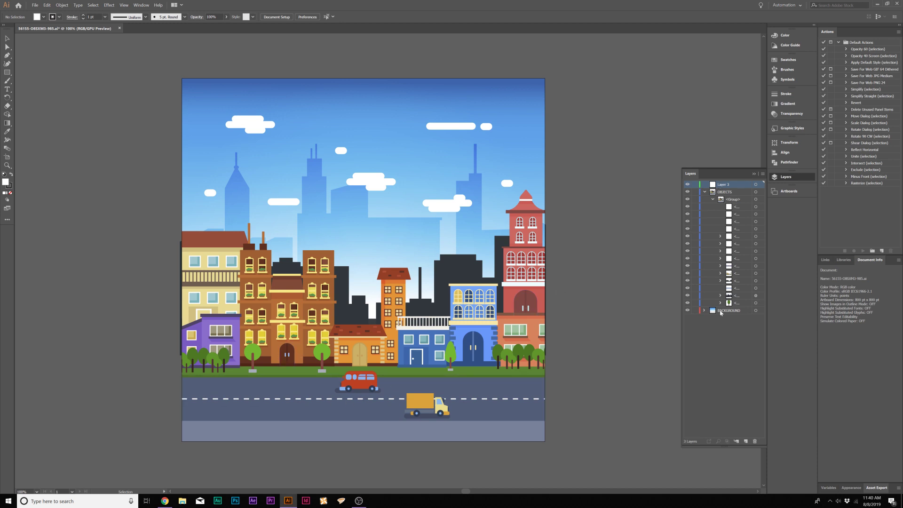
pyautogui.click(688, 207)
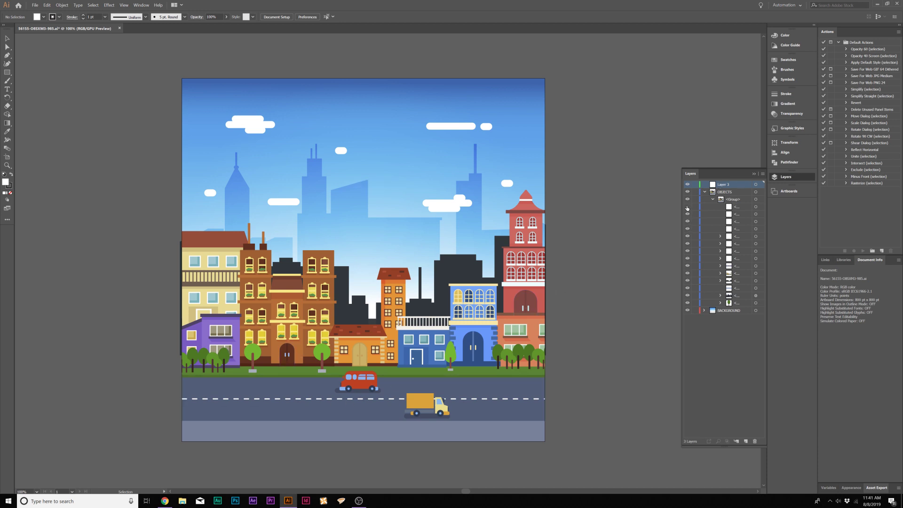
pyautogui.click(688, 207)
pyautogui.click(688, 218)
pyautogui.click(687, 220)
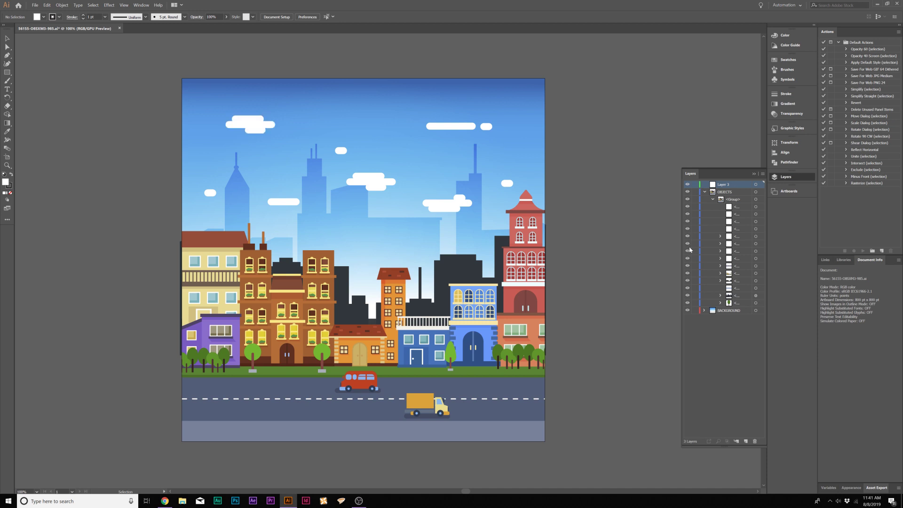
# Move all seven cloud sublayers into Layer 3
pyautogui.click(738, 251)
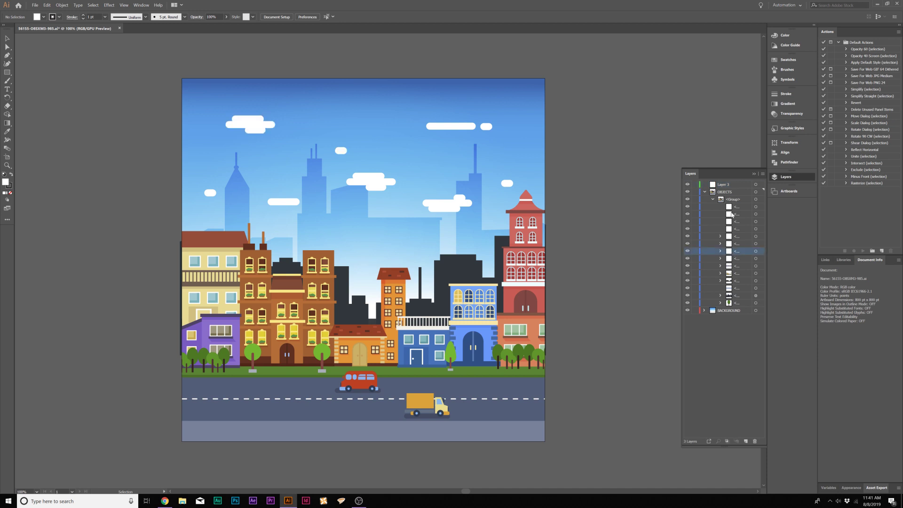
pyautogui.keyDown('shift'); pyautogui.click(731, 210); pyautogui.keyUp('shift')
pyautogui.moveTo(731, 212); pyautogui.dragTo(712, 185)
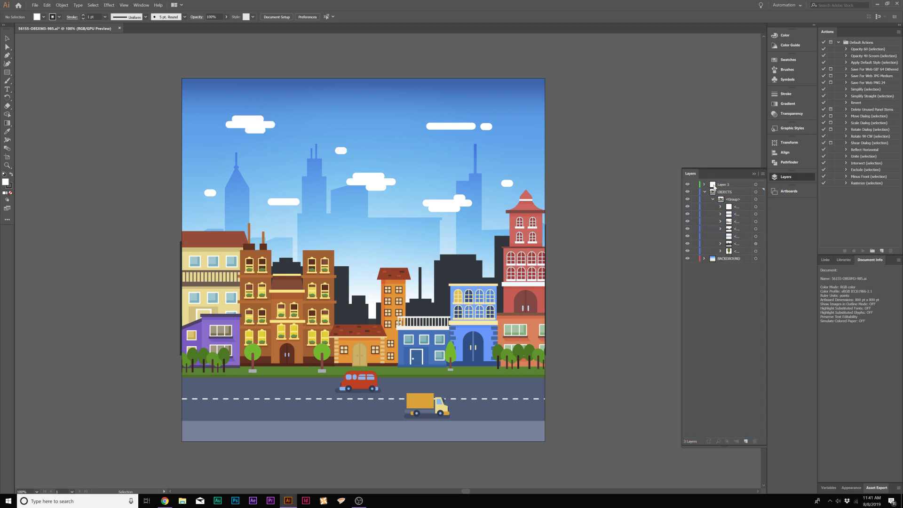
pyautogui.click(687, 185)
pyautogui.click(687, 185)
pyautogui.moveTo(728, 213); pyautogui.dragTo(721, 187)
pyautogui.click(688, 185)
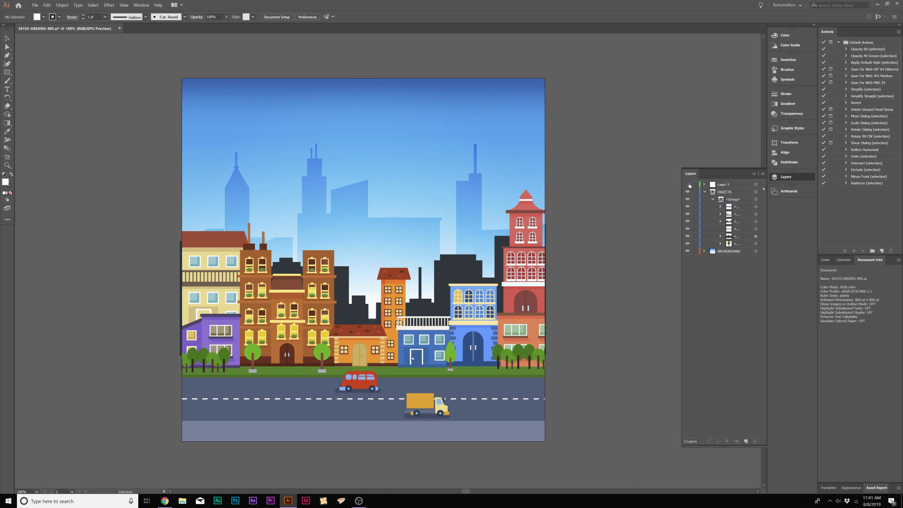
pyautogui.click(687, 185)
# Rename Layer 3 to Clouds and add a new Layer 4
pyautogui.doubleClick(724, 184)
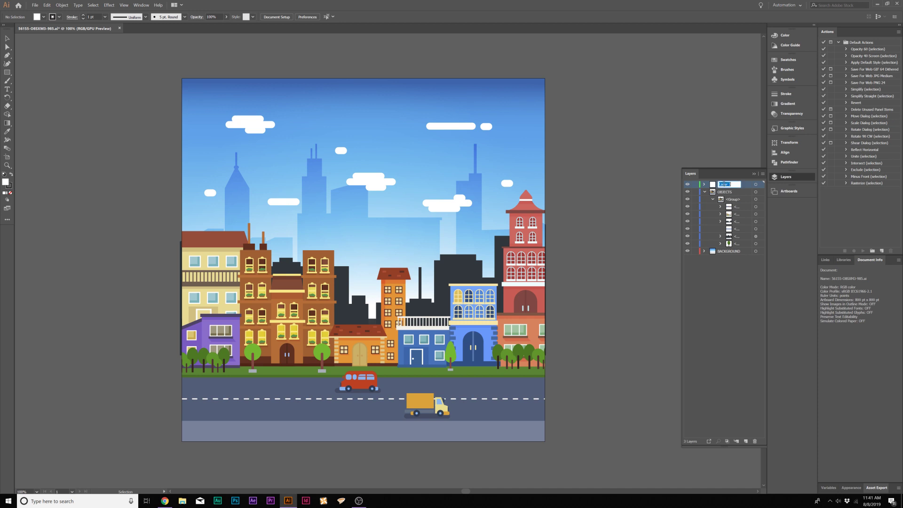
pyautogui.write('Clouds')
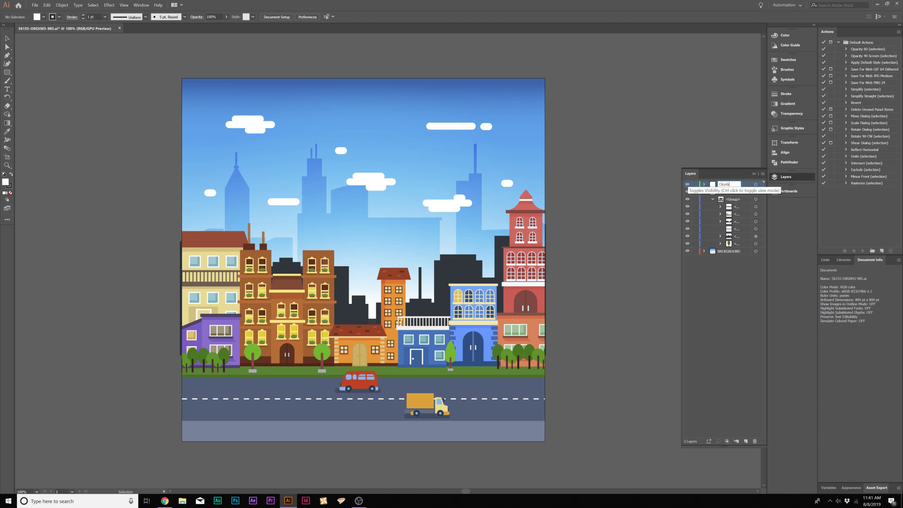
pyautogui.click(688, 184)
pyautogui.click(687, 184)
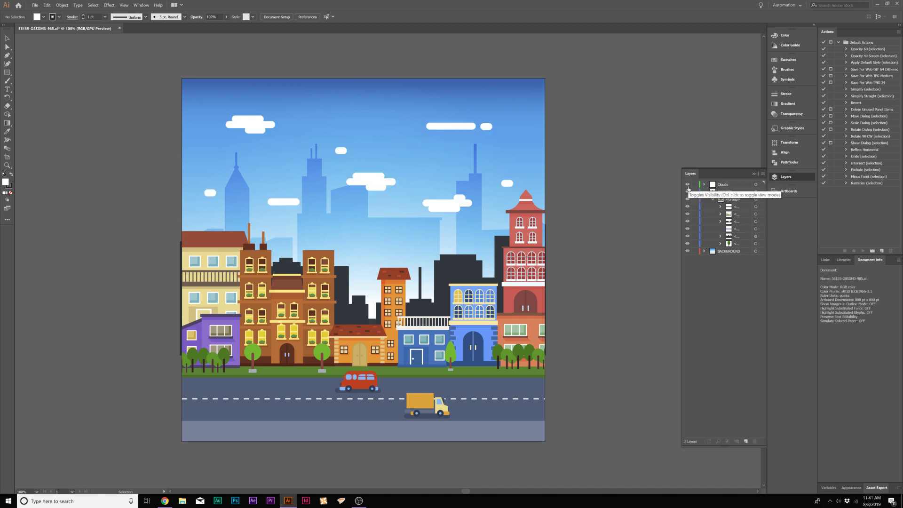
pyautogui.click(747, 441)
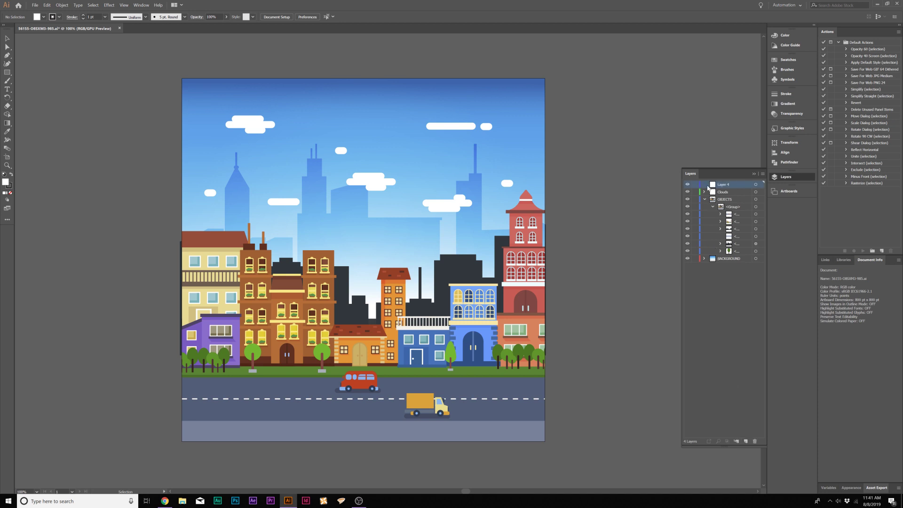
# Move the truck sublayer into Layer 4 and rename it Truck
pyautogui.click(687, 214)
pyautogui.click(687, 214)
pyautogui.click(687, 214)
pyautogui.click(687, 214)
pyautogui.click(719, 215)
pyautogui.click(739, 222)
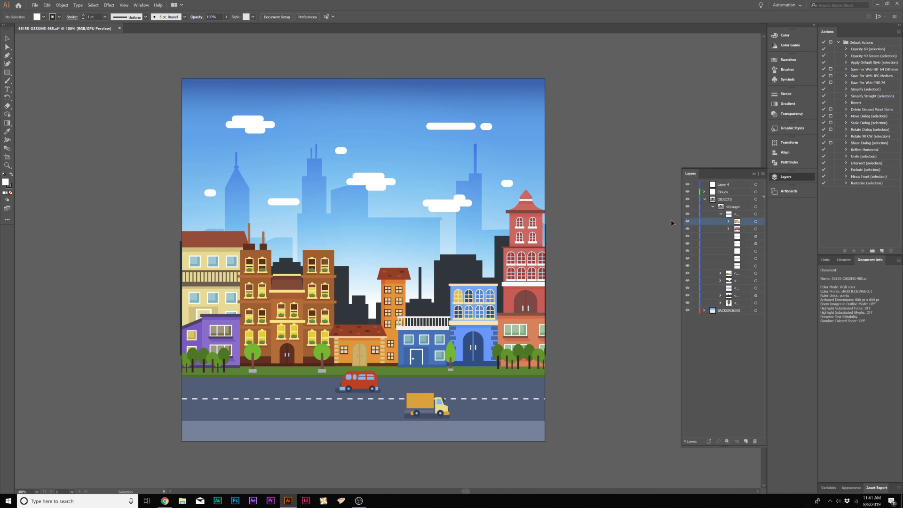
pyautogui.click(687, 221)
pyautogui.click(687, 221)
pyautogui.click(726, 186)
pyautogui.moveTo(726, 191); pyautogui.dragTo(725, 186)
pyautogui.doubleClick(723, 185)
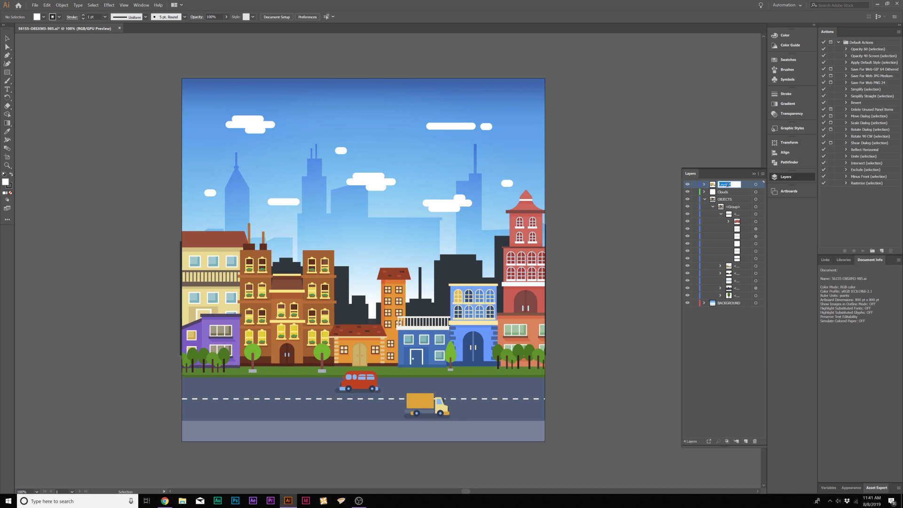
pyautogui.write('Truck')
pyautogui.press('Return')
# Create Layer 5, move the bus sublayer into it, and rename it Car
pyautogui.click(746, 441)
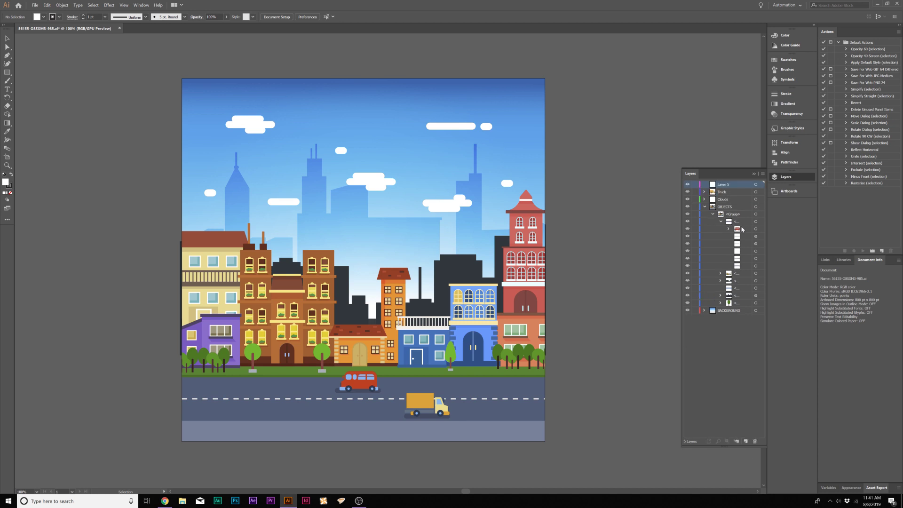
pyautogui.moveTo(737, 229); pyautogui.dragTo(724, 185)
pyautogui.doubleClick(723, 184)
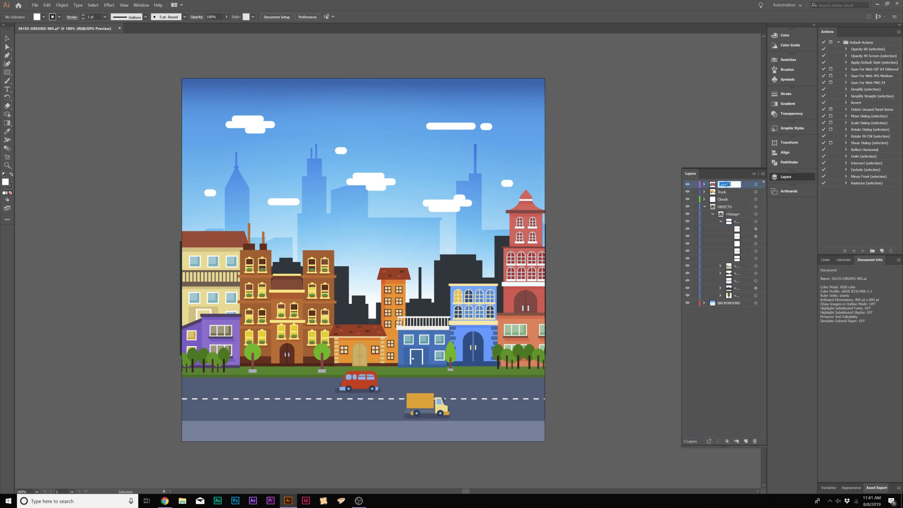
pyautogui.write('Car')
pyautogui.press('Return')
pyautogui.click(703, 184)
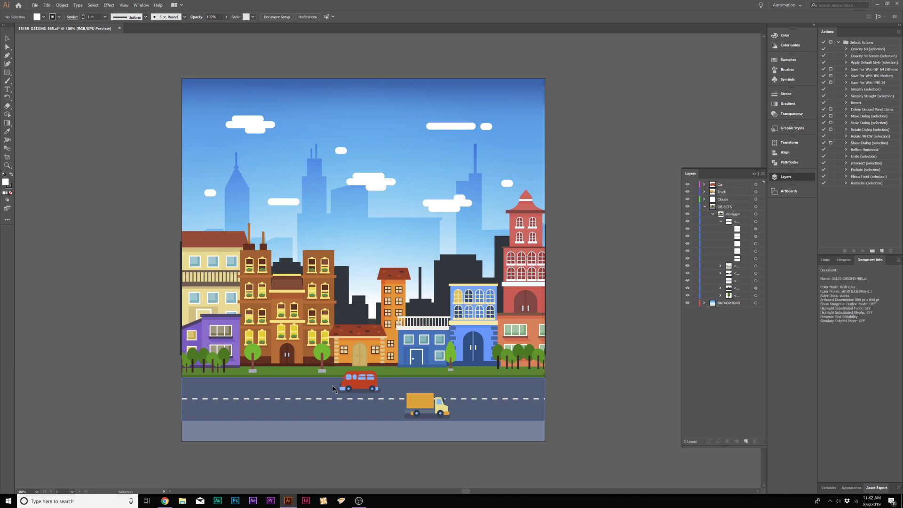
pyautogui.click(720, 265)
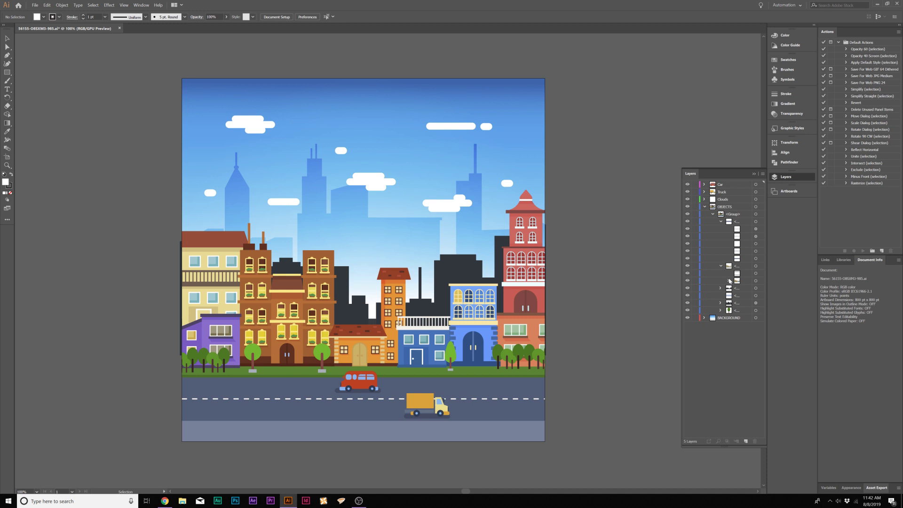
# Widen the Layers panel and move the last building group into layer B1
pyautogui.click(729, 280)
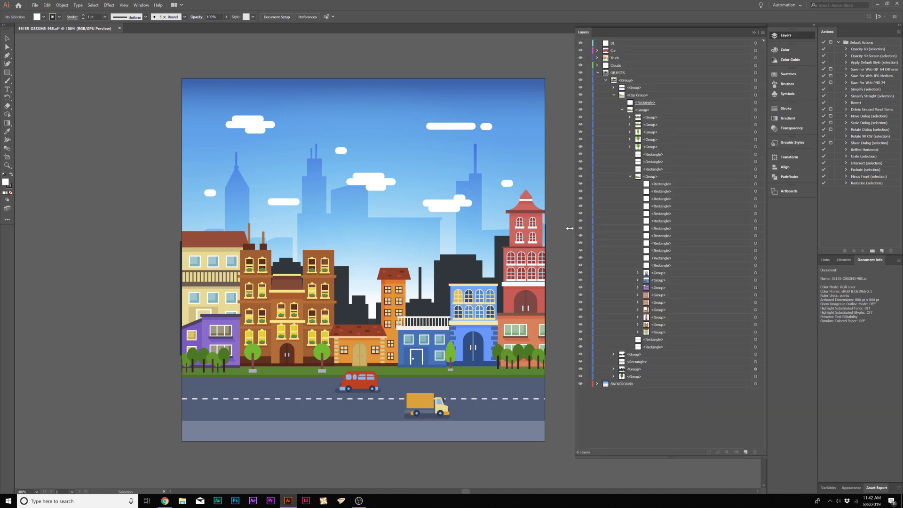
pyautogui.moveTo(574, 228); pyautogui.dragTo(567, 228)
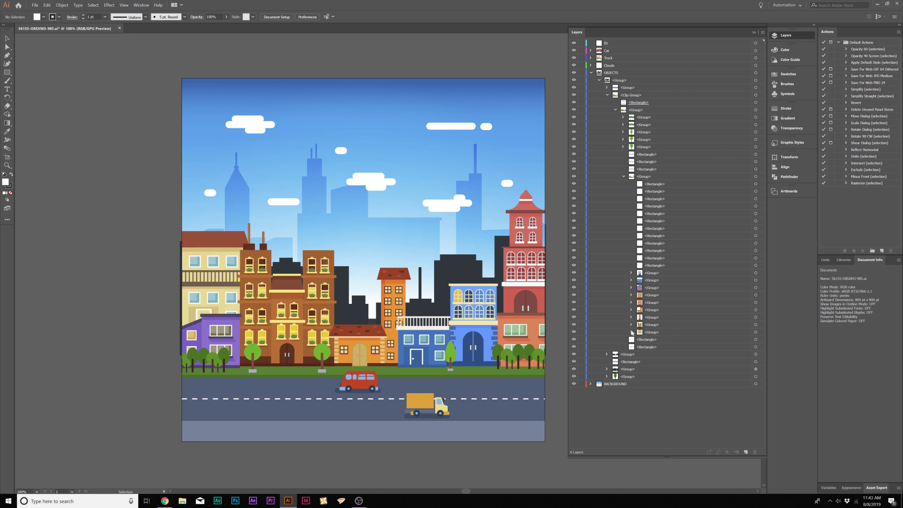
pyautogui.click(649, 332)
pyautogui.click(612, 44)
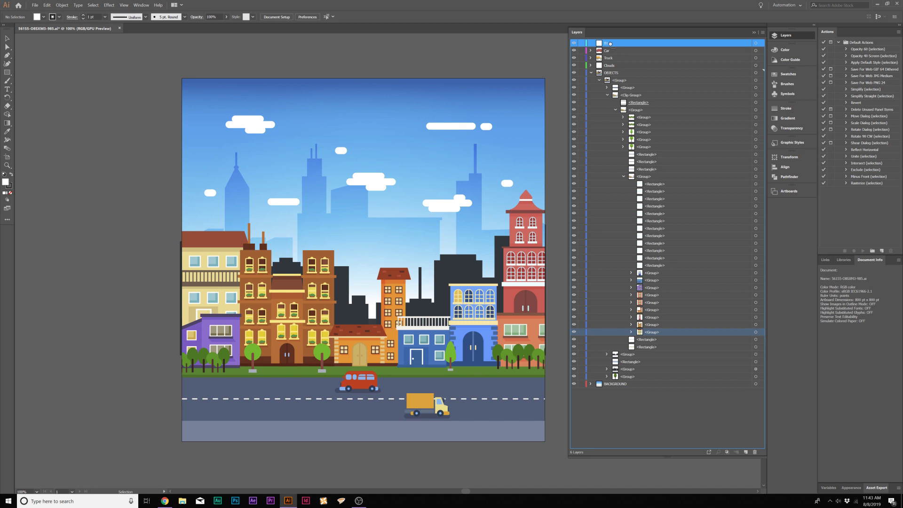
pyautogui.moveTo(610, 44); pyautogui.dragTo(610, 44)
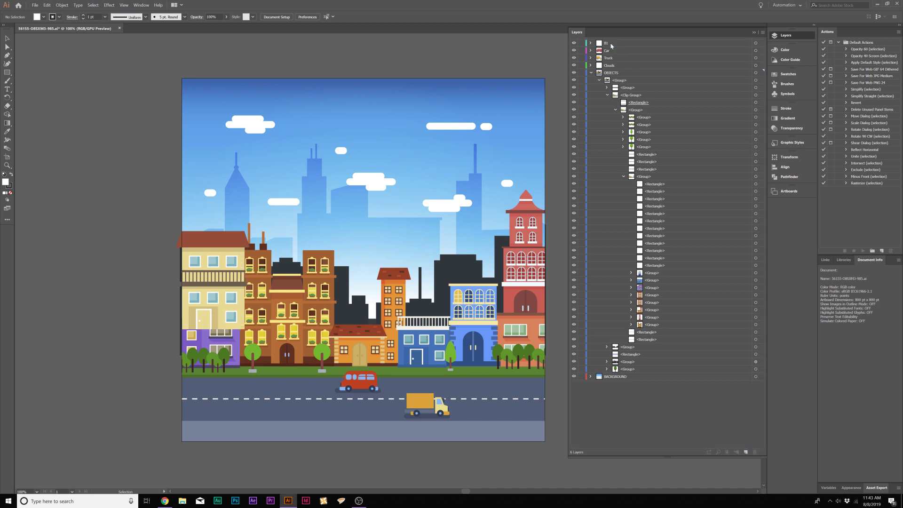
# Add another building layer and move it to the top of the stack
pyautogui.click(747, 453)
pyautogui.hotkey('shift', 'b')
pyautogui.moveTo(609, 73); pyautogui.dragTo(607, 43)
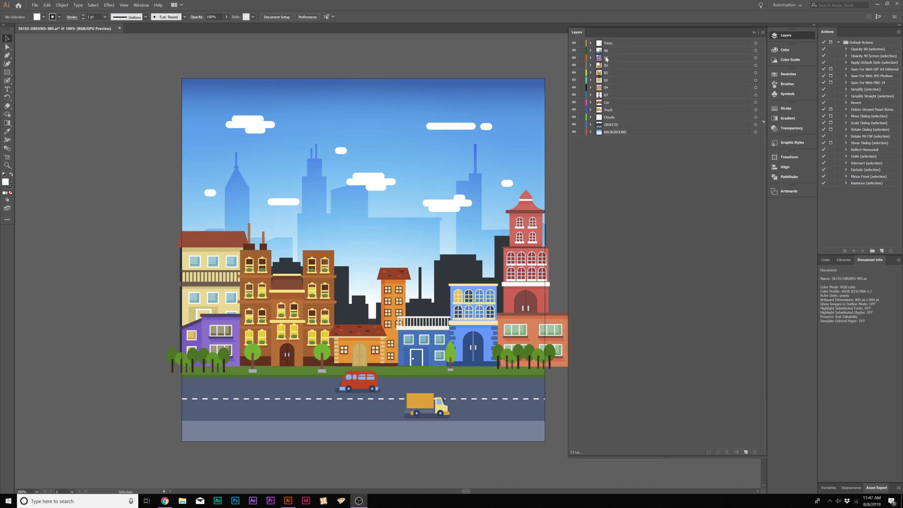
pyautogui.click(574, 43)
pyautogui.click(574, 43)
pyautogui.click(573, 53)
pyautogui.click(574, 53)
pyautogui.click(574, 66)
pyautogui.click(573, 66)
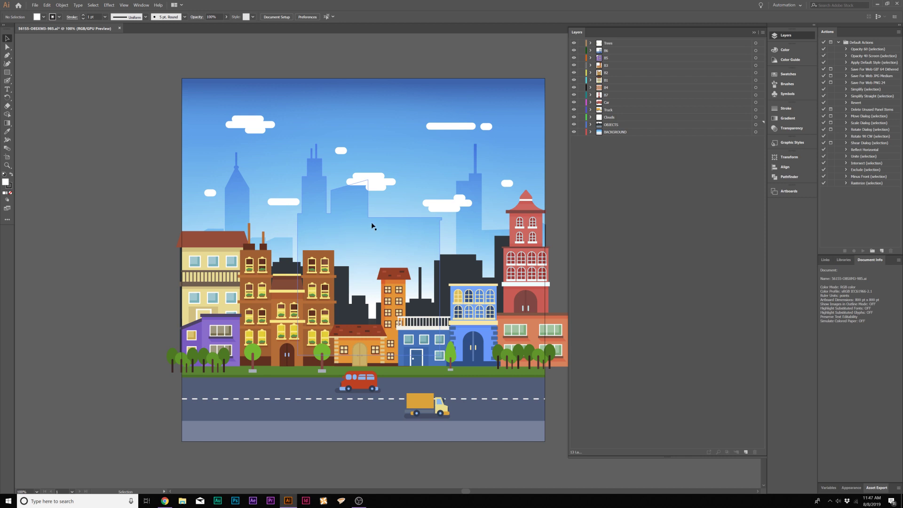
pyautogui.click(573, 103)
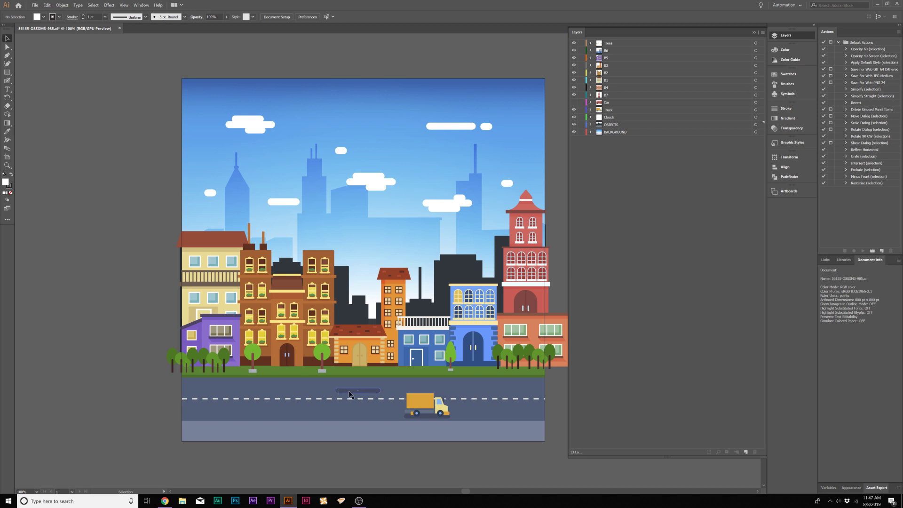
pyautogui.click(574, 103)
pyautogui.click(339, 393)
pyautogui.click(145, 446)
pyautogui.press('a')
pyautogui.click(340, 397)
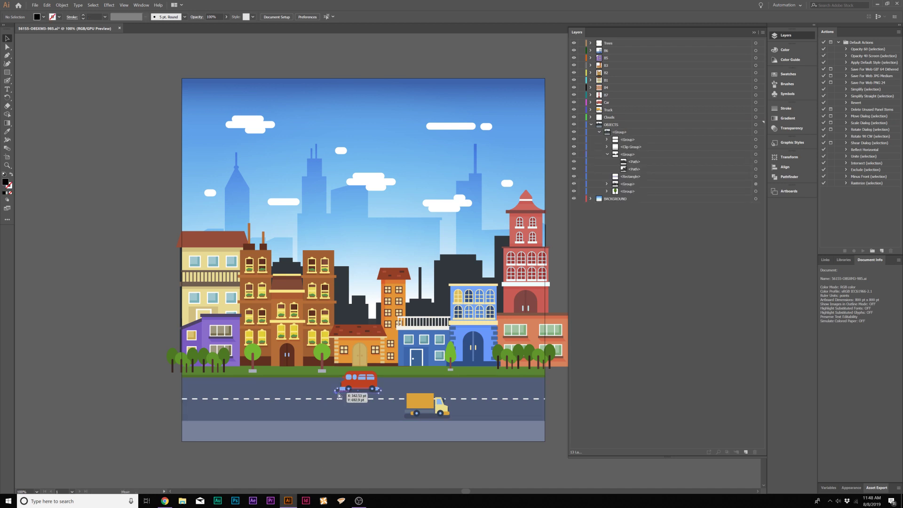
# Delete the extra second <Path> from the group inside OBJECTS
pyautogui.click(361, 391)
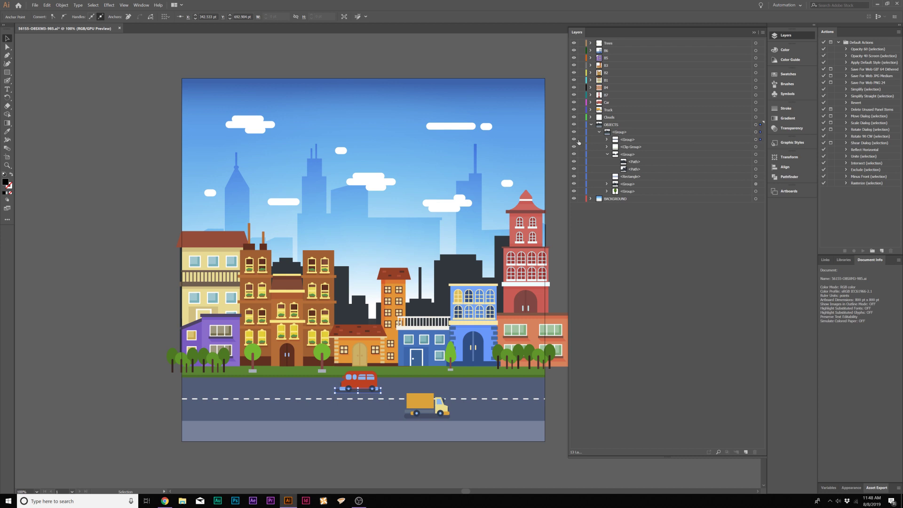
pyautogui.click(607, 140)
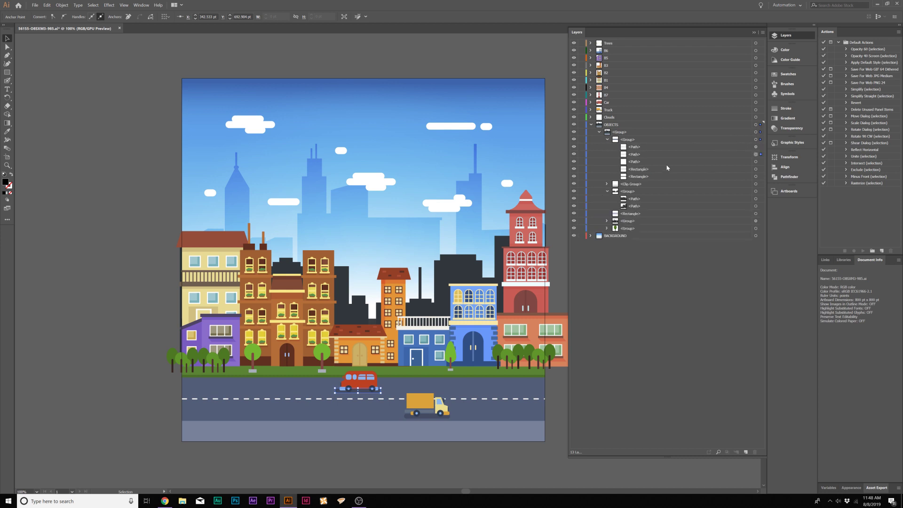
pyautogui.click(640, 155)
pyautogui.hotkey('ctrl', 'shift', 'a')
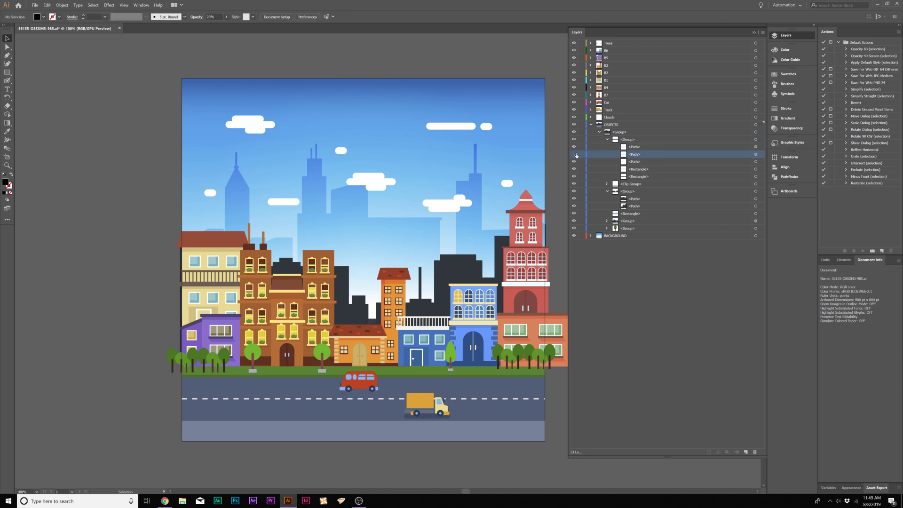
pyautogui.doubleClick(606, 103)
pyautogui.press('Return')
pyautogui.press('Delete')
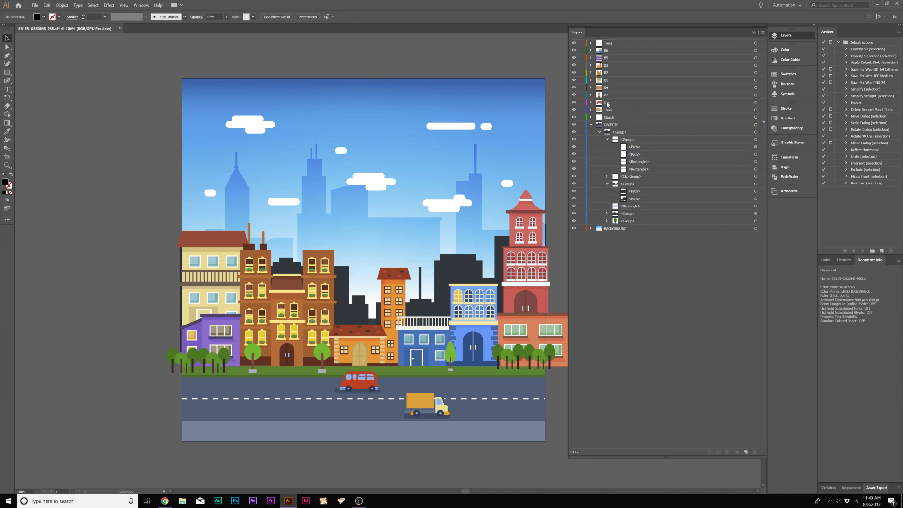
# Move the Car's <Path> below its <Group> and hide all layers except OBJECTS and BACKGROUND
pyautogui.click(591, 102)
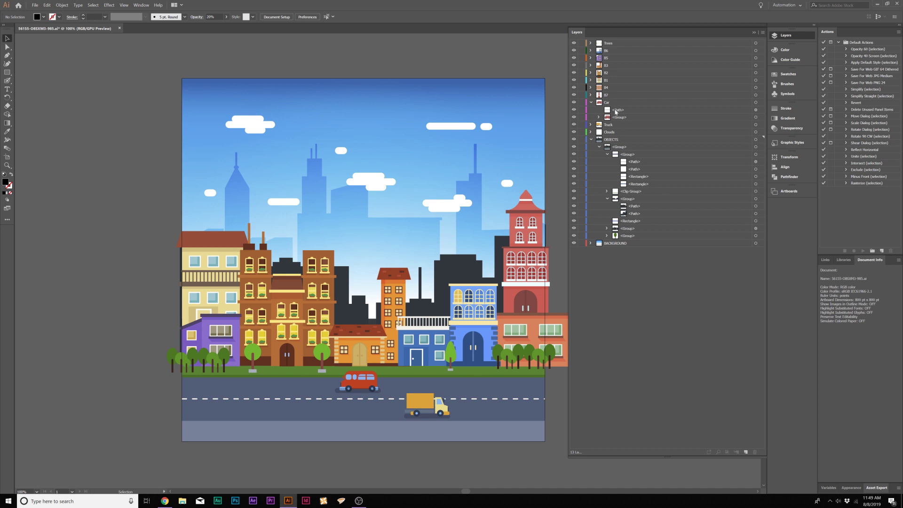
pyautogui.moveTo(615, 111); pyautogui.dragTo(612, 120)
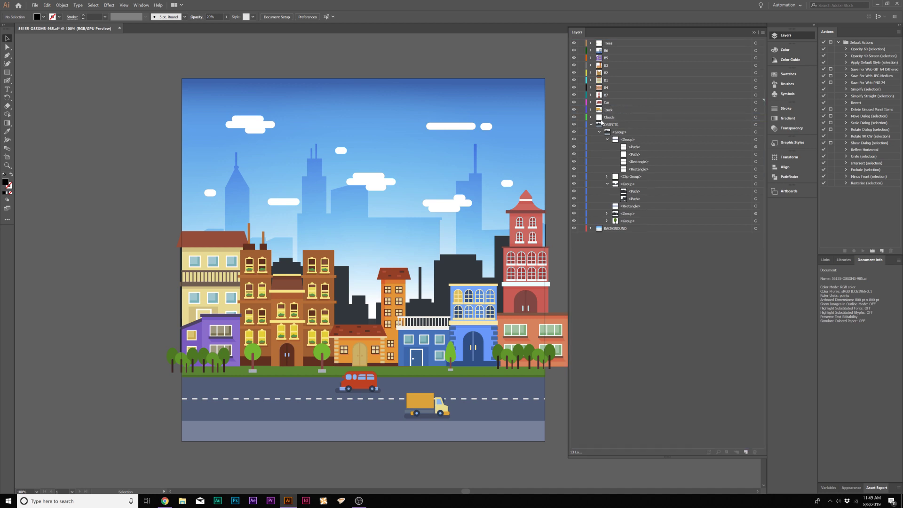
pyautogui.click(435, 415)
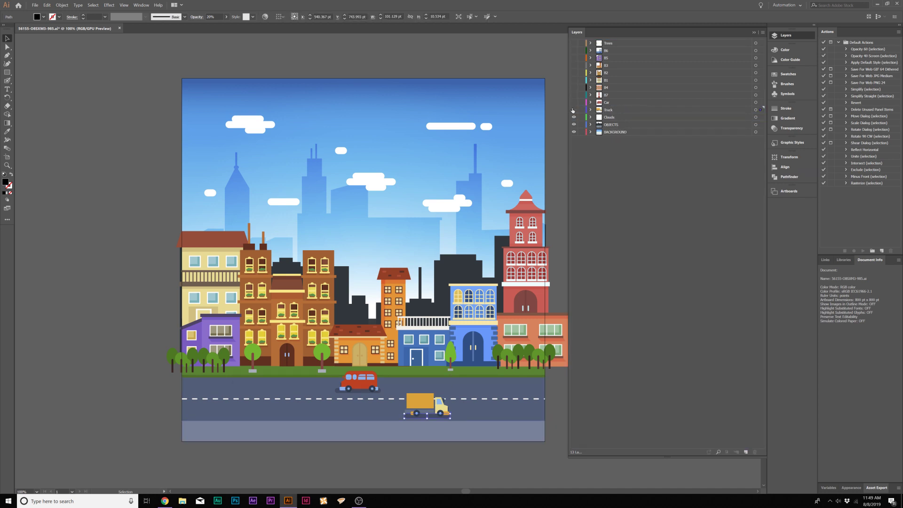
pyautogui.click(573, 117)
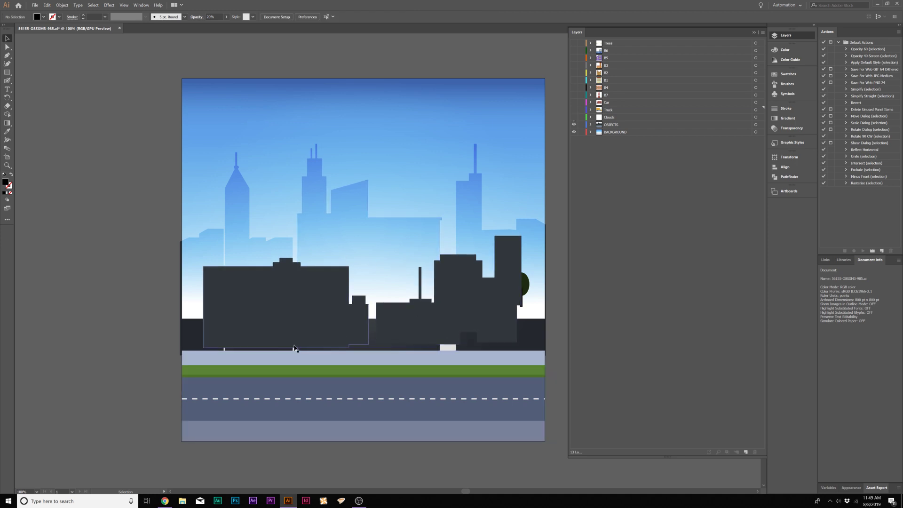
# Nudge the right-hand silhouette buildings down until their bases meet the ground
pyautogui.click(260, 398)
pyautogui.hotkey('ctrl', 'shift', 'a')
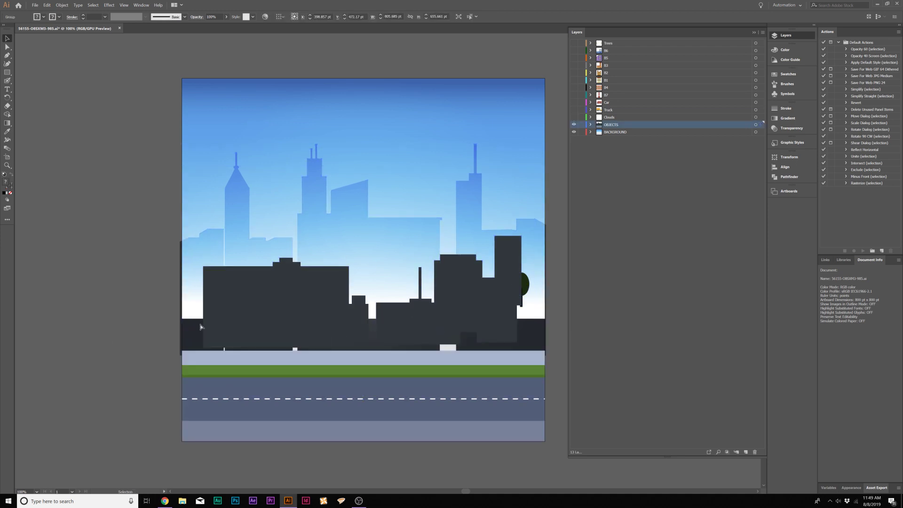
pyautogui.press('a')
pyautogui.click(450, 330)
pyautogui.press('v')
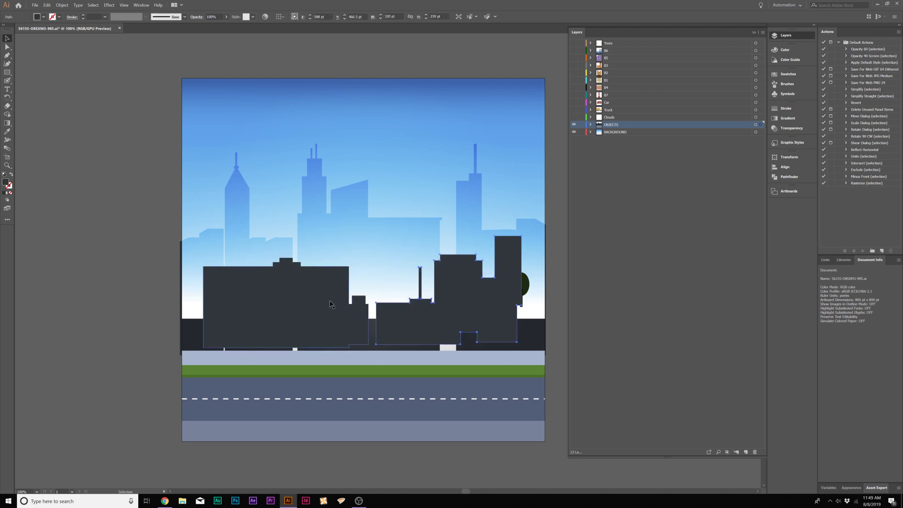
pyautogui.hotkey('shift', 'Down')
pyautogui.hotkey('shift', 'Down')
pyautogui.press('Up')
pyautogui.press('Up')
pyautogui.press('Up')
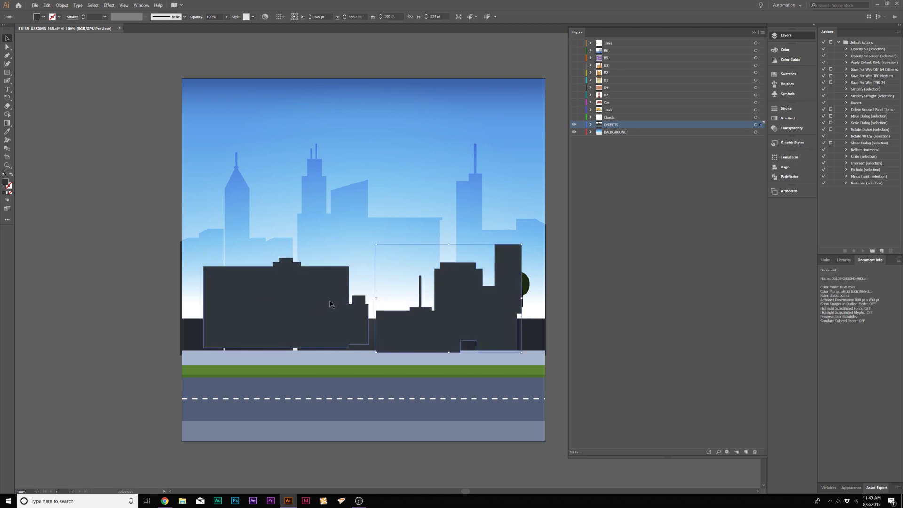
# Nudge the left-hand silhouette building down, then view at actual size
pyautogui.hotkey('ctrl', 'a')
pyautogui.press('a')
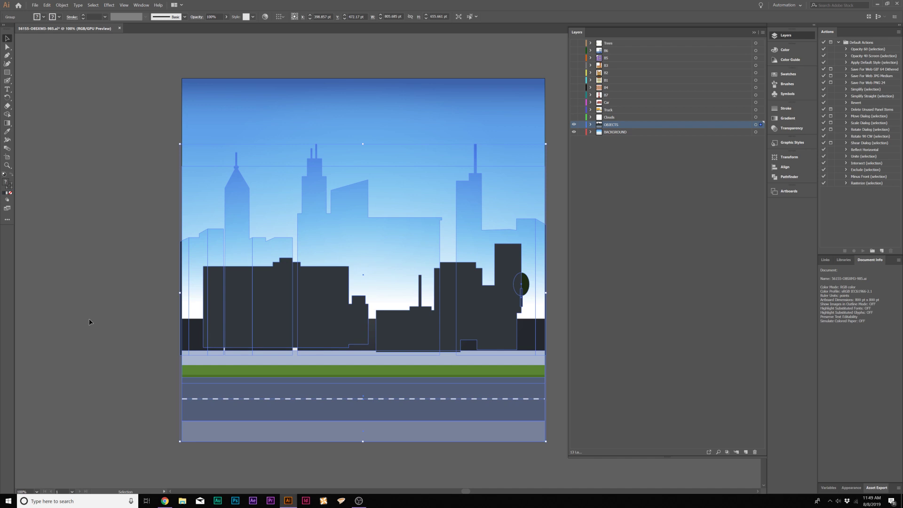
pyautogui.click(277, 315)
pyautogui.press('Down')
pyautogui.press('Down')
pyautogui.press('Down')
pyautogui.press('Down')
pyautogui.press('Down')
pyautogui.press('Down')
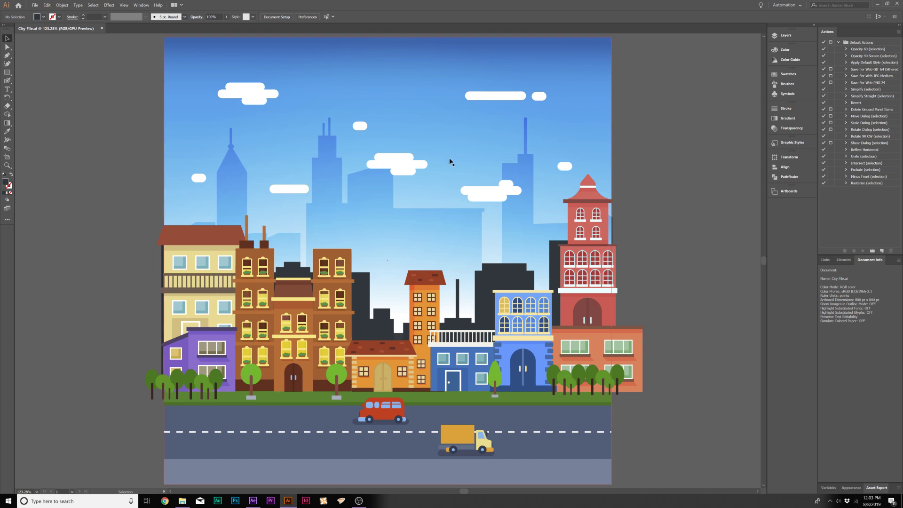
pyautogui.hotkey('ctrl', '1')
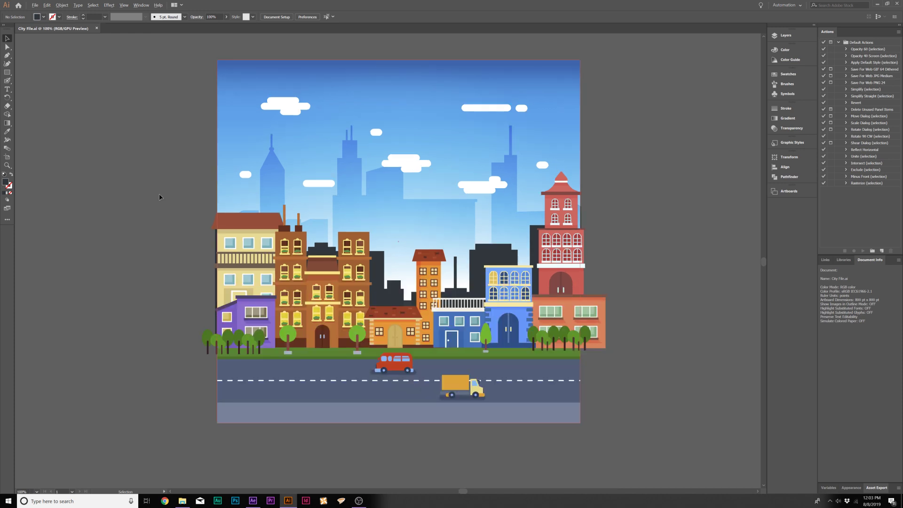
# Resize the artboard to about 1873 pt wide and 1180 pt tall with the Artboard tool
pyautogui.click(8, 159)
pyautogui.scroll(-1, 583, 241)
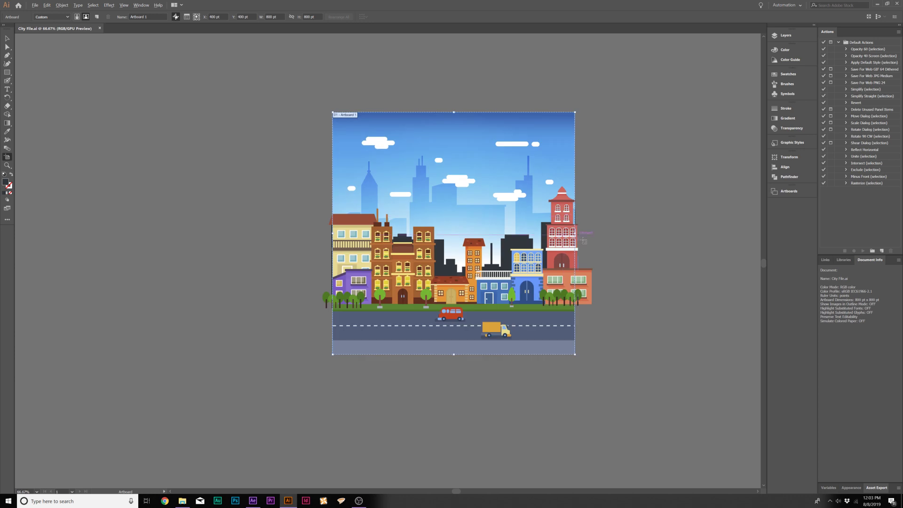
pyautogui.moveTo(575, 245); pyautogui.dragTo(737, 246)
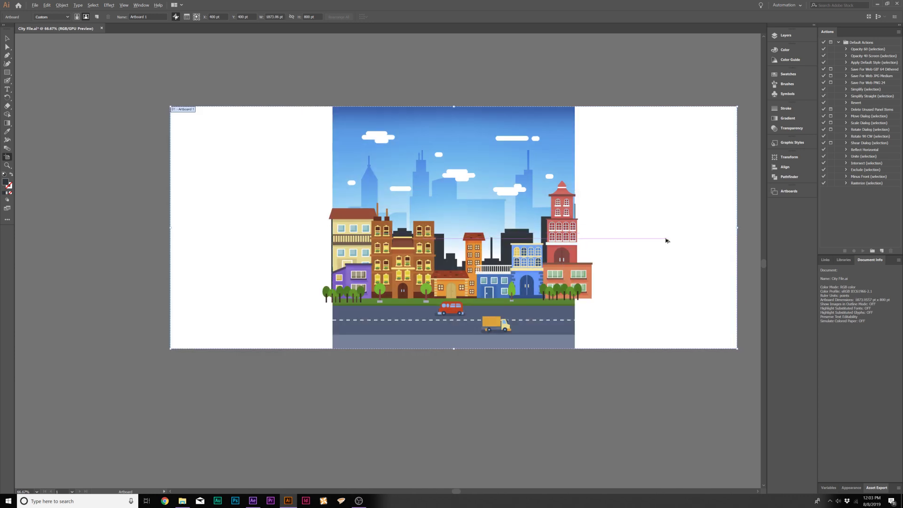
pyautogui.scroll(-1, 666, 238)
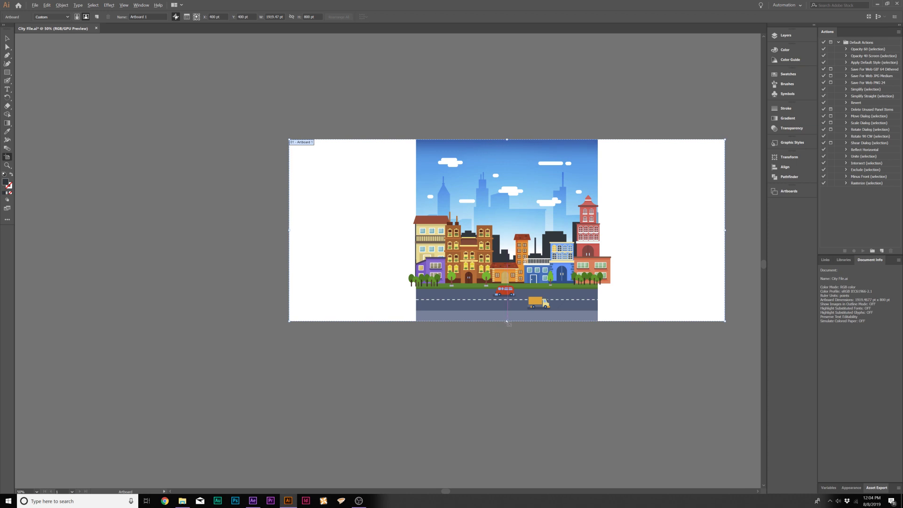
pyautogui.moveTo(507, 323); pyautogui.dragTo(510, 365)
pyautogui.press('Escape')
pyautogui.scroll(1, 664, 130)
pyautogui.hscroll(2, 664, 130)
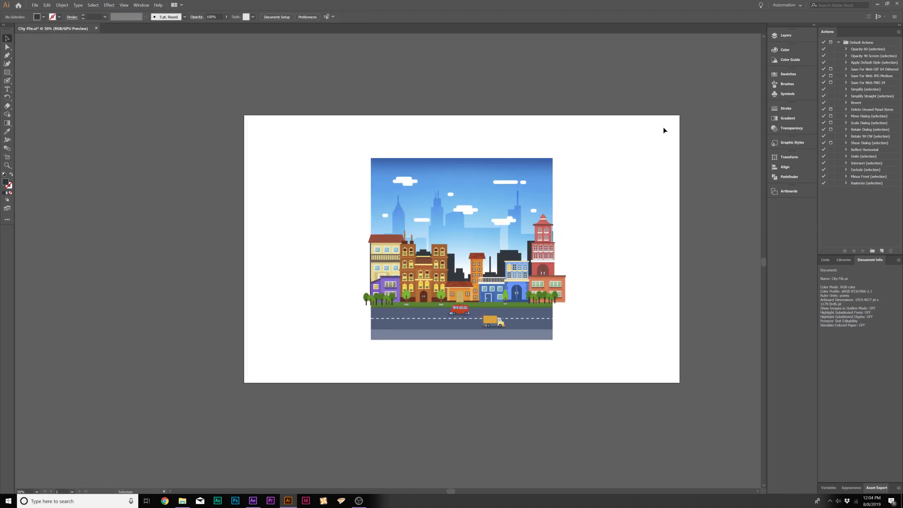
pyautogui.hotkey('ctrl', 'a')
# Scale all the artwork up, then undo the scale and deselect
pyautogui.moveTo(568, 159); pyautogui.dragTo(661, 69)
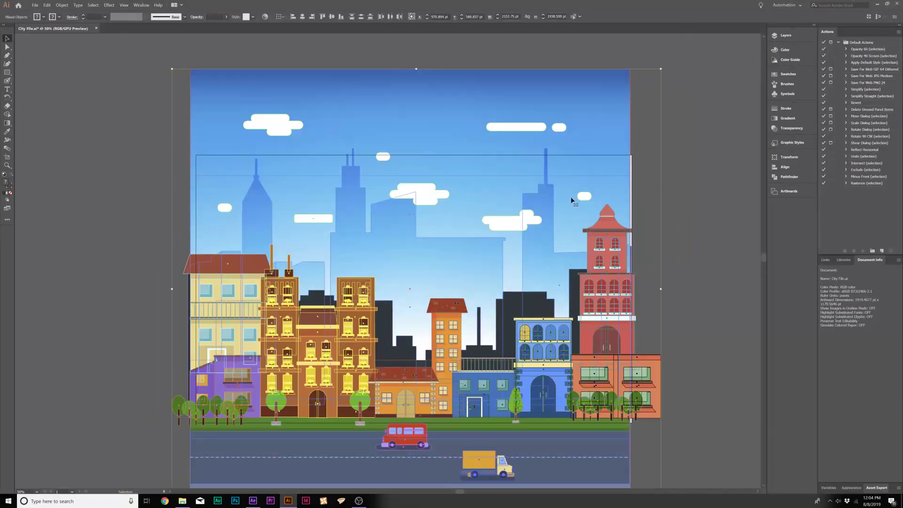
pyautogui.press('a')
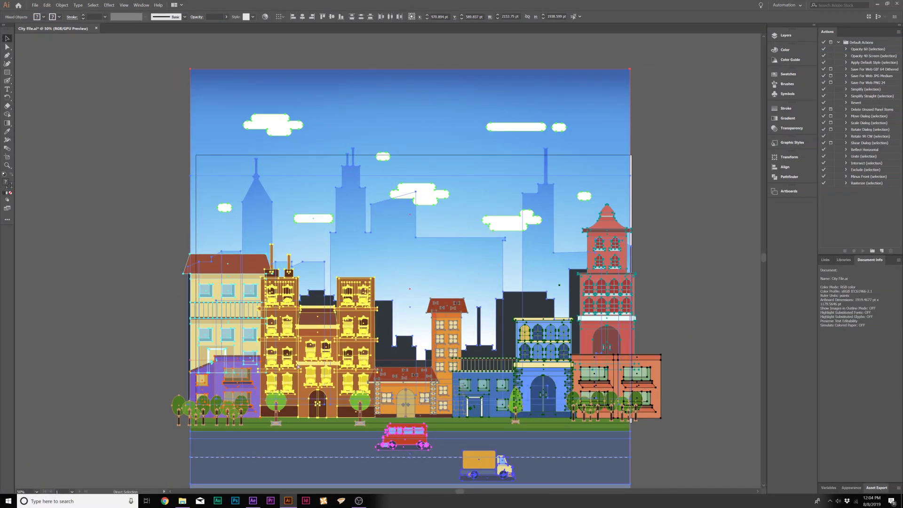
pyautogui.hotkey('ctrl', 'z')
pyautogui.hotkey('ctrl', 'z')
pyautogui.hotkey('ctrl', 'z')
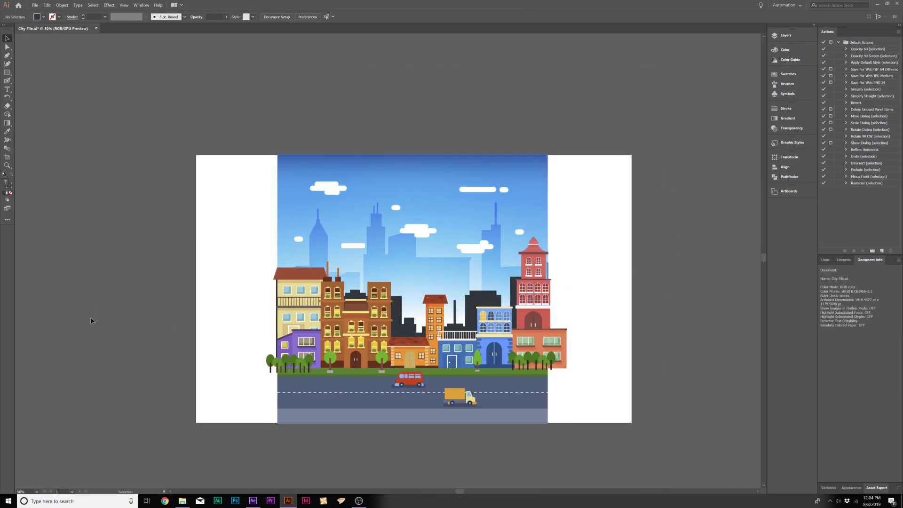
pyautogui.press('v')
pyautogui.click(94, 320)
# Stretch the background group to the artboard's full width and save the file
pyautogui.scroll(1, 212, 361)
pyautogui.click(306, 183)
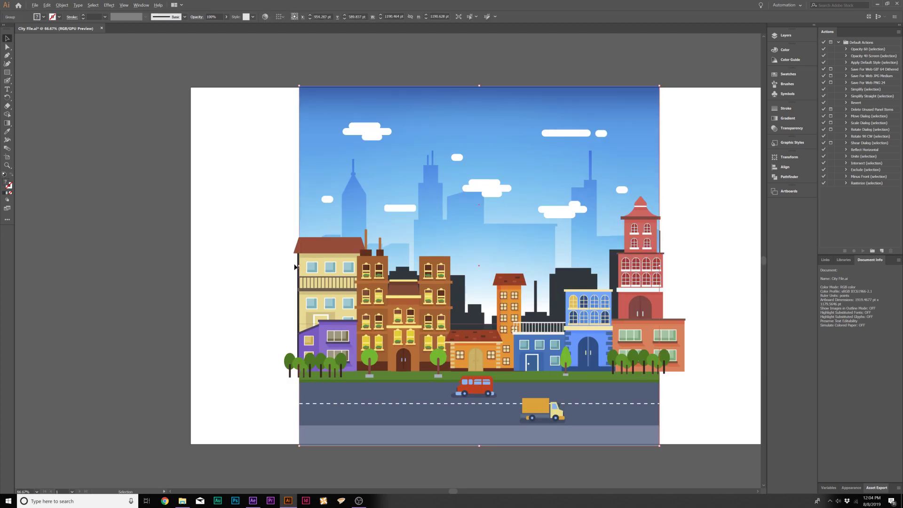
pyautogui.moveTo(300, 267); pyautogui.dragTo(191, 269)
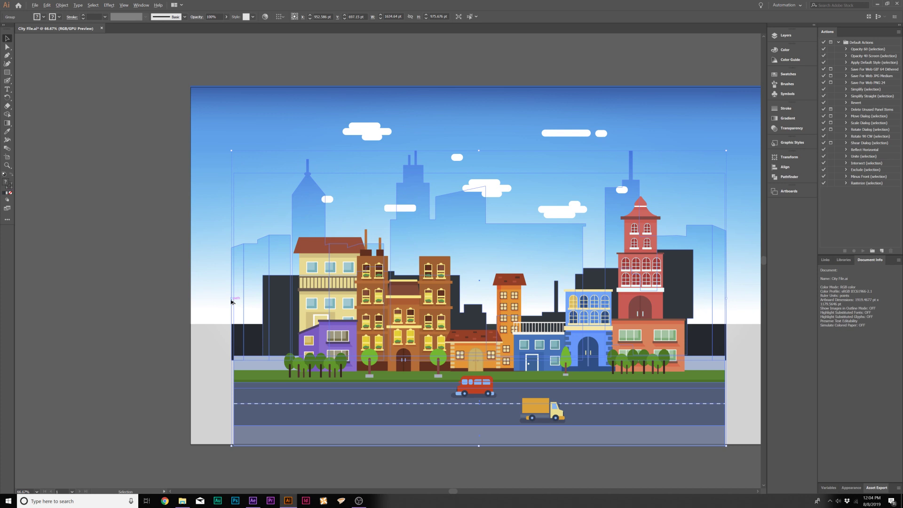
pyautogui.moveTo(231, 298); pyautogui.dragTo(190, 298)
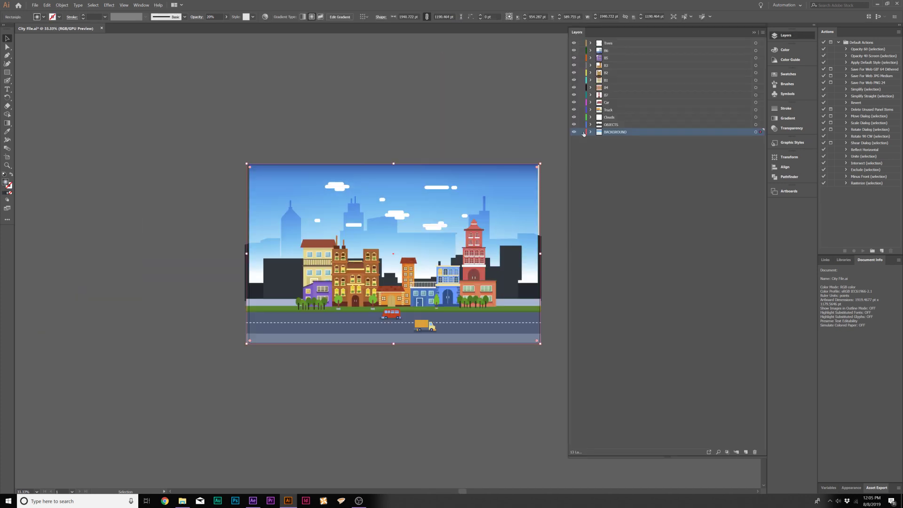
pyautogui.click(591, 132)
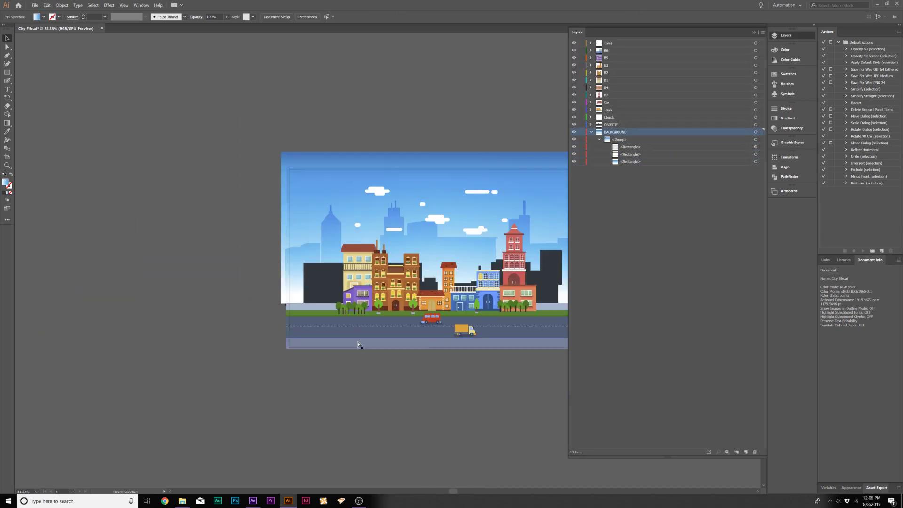
pyautogui.hscroll(2, 358, 344)
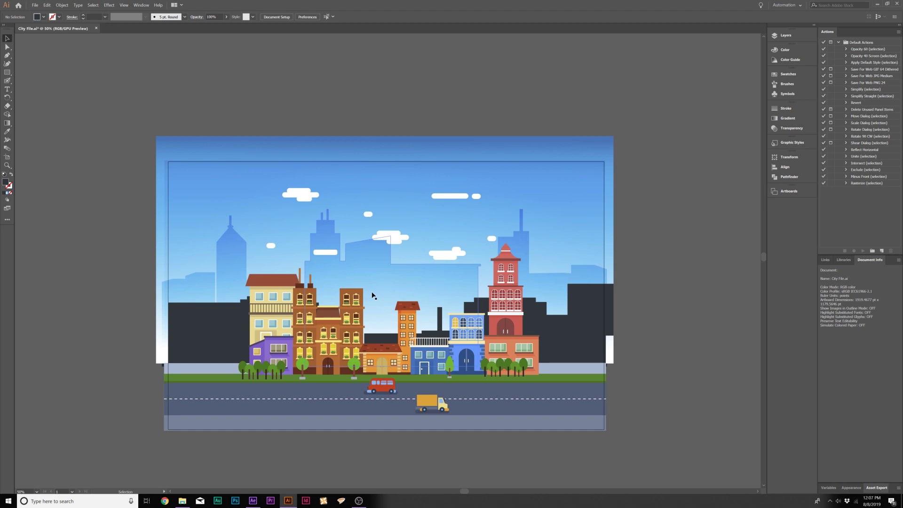
pyautogui.click(35, 5)
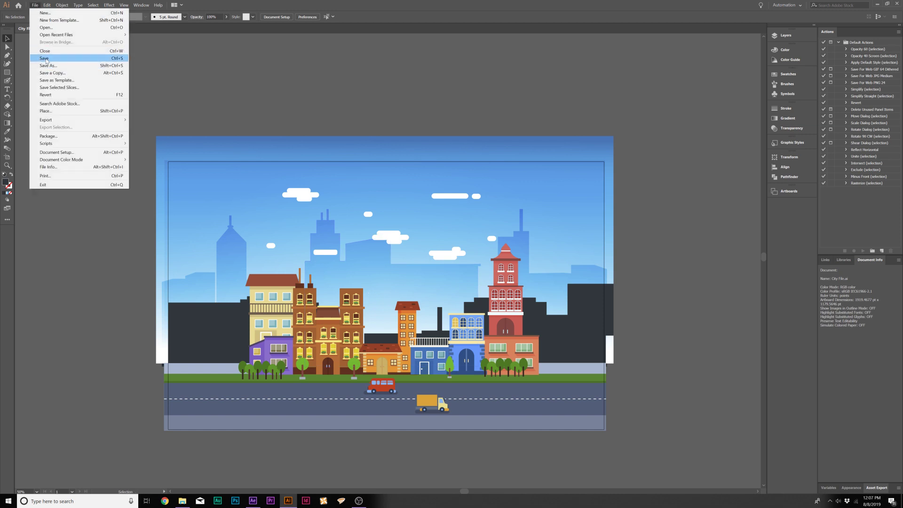
pyautogui.click(44, 58)
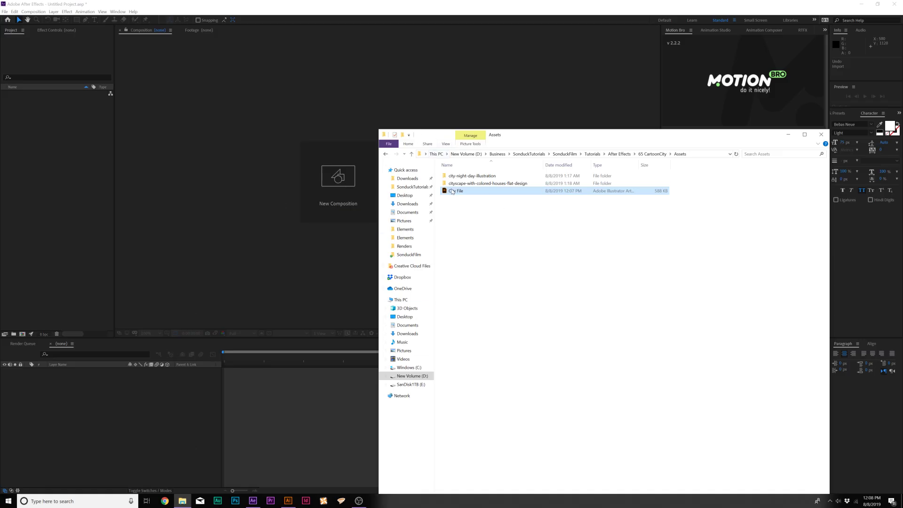
# Import City File into After Effects as a composition and open it
pyautogui.moveTo(452, 192); pyautogui.dragTo(52, 147)
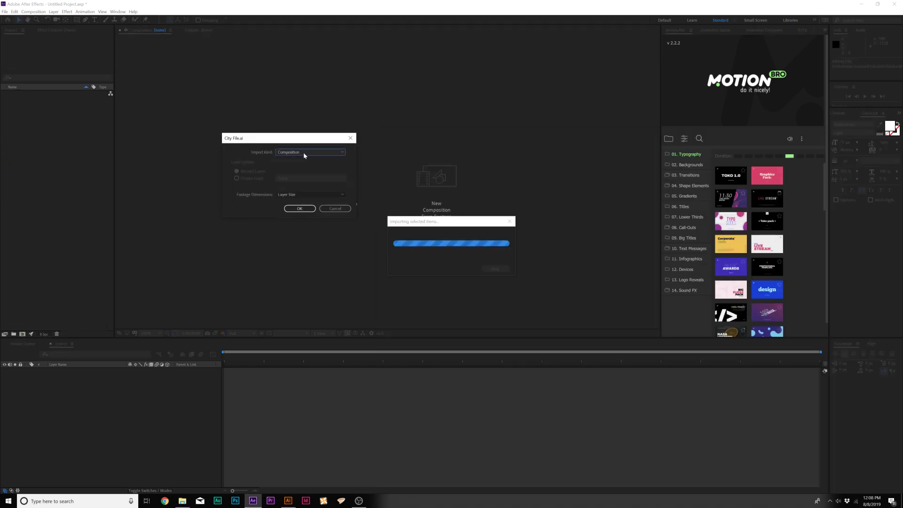
pyautogui.click(300, 209)
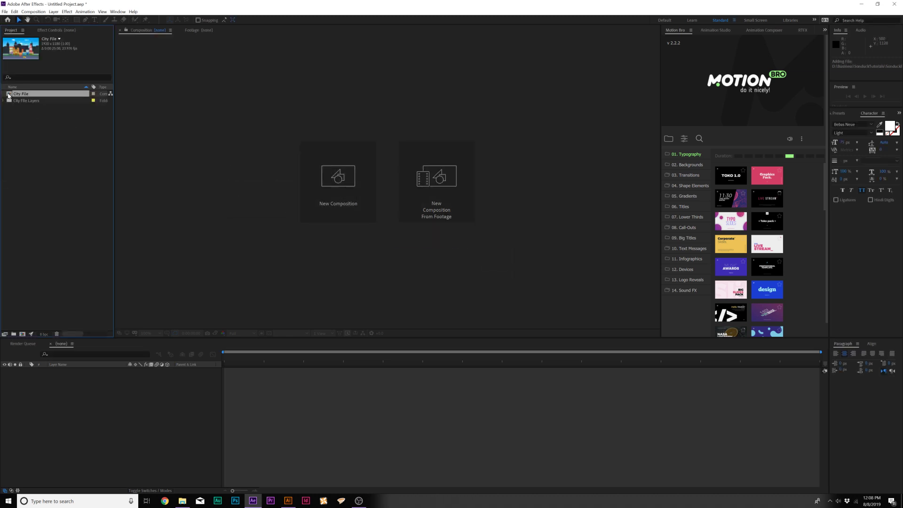
pyautogui.doubleClick(8, 95)
# Set the City File composition height to 1080 in Composition Settings
pyautogui.hotkey('alt', 'c')
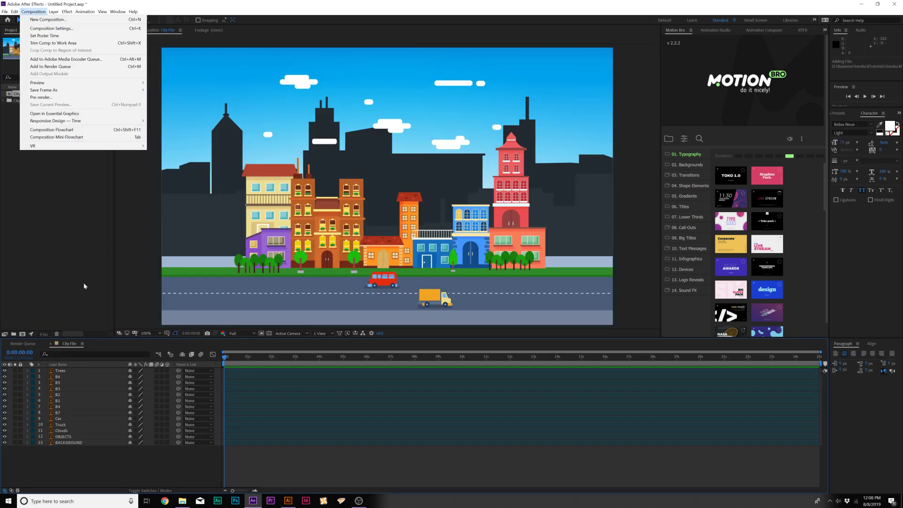
pyautogui.click(115, 433)
pyautogui.click(34, 12)
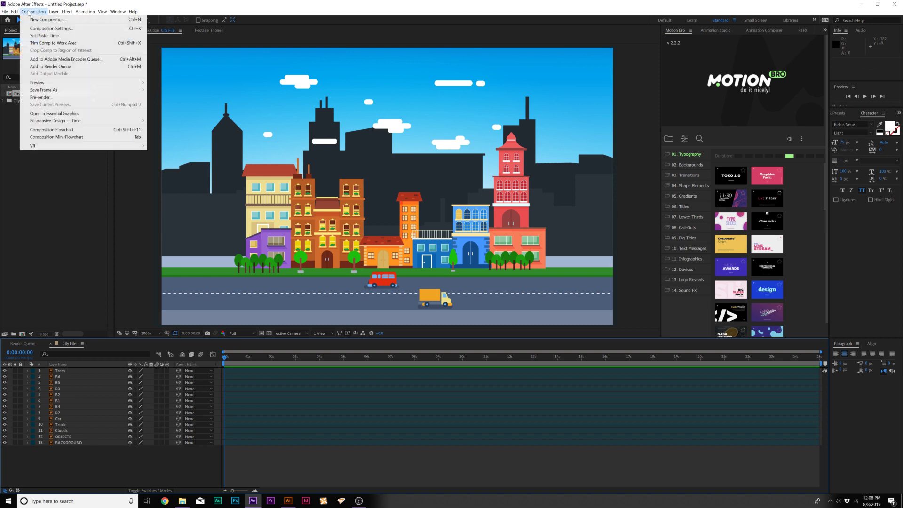
pyautogui.click(47, 28)
pyautogui.click(433, 277)
pyautogui.write('1080')
pyautogui.press('Return')
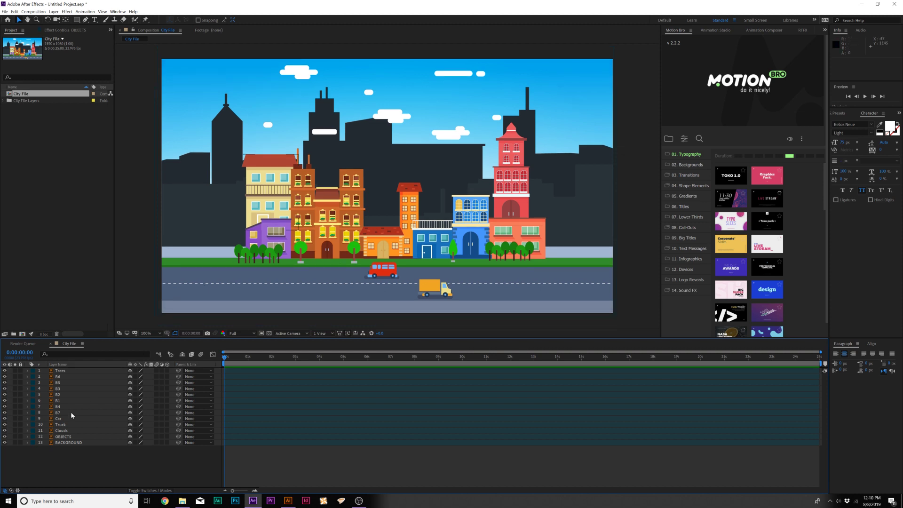
pyautogui.click(70, 371)
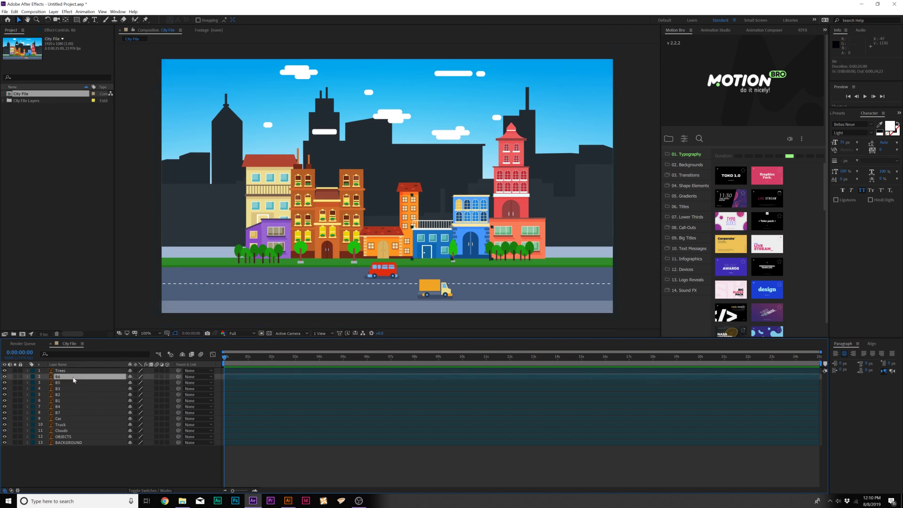
# Toggle the Trees layer's visibility to confirm which layer holds the trees
pyautogui.click(5, 371)
pyautogui.click(5, 372)
pyautogui.click(6, 371)
pyautogui.click(6, 371)
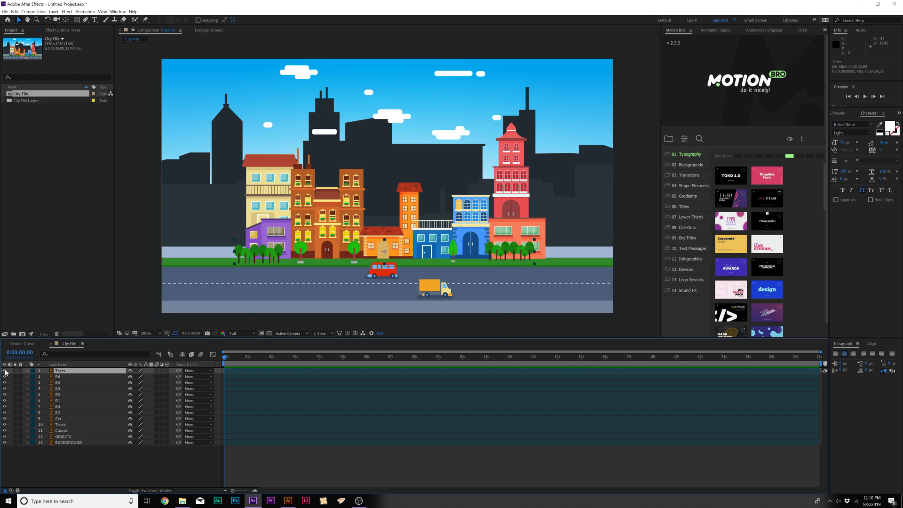
# Keyframe Trees' Position at 1:00, then lower them onto the road (Y 925.6) at 0:00
pyautogui.press('p')
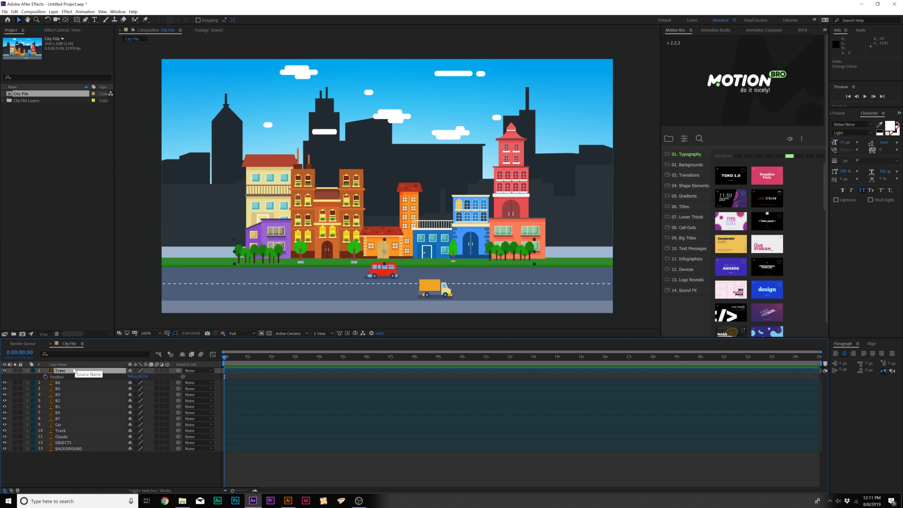
pyautogui.moveTo(230, 358)
pyautogui.mouseDown()
pyautogui.moveTo(248, 362)
pyautogui.moveTo(218, 363)
pyautogui.mouseUp()
pyautogui.click(45, 377)
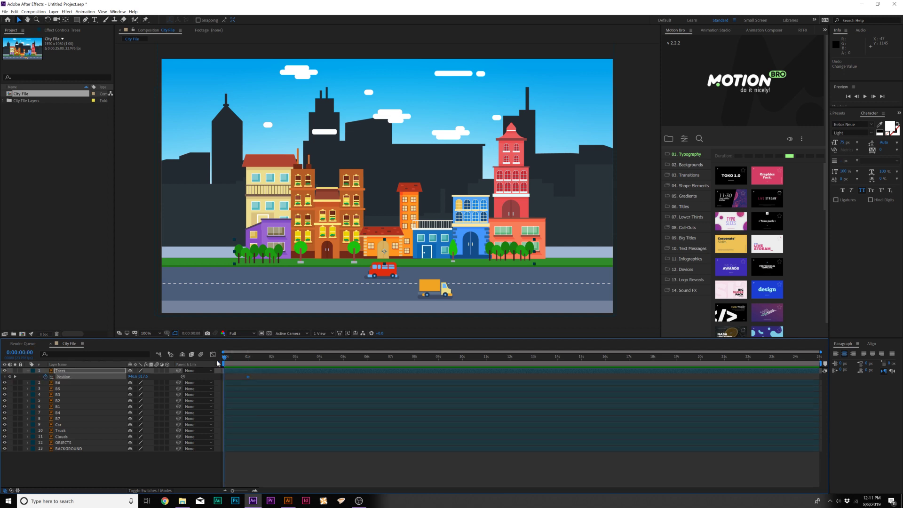
pyautogui.moveTo(143, 377); pyautogui.dragTo(181, 419)
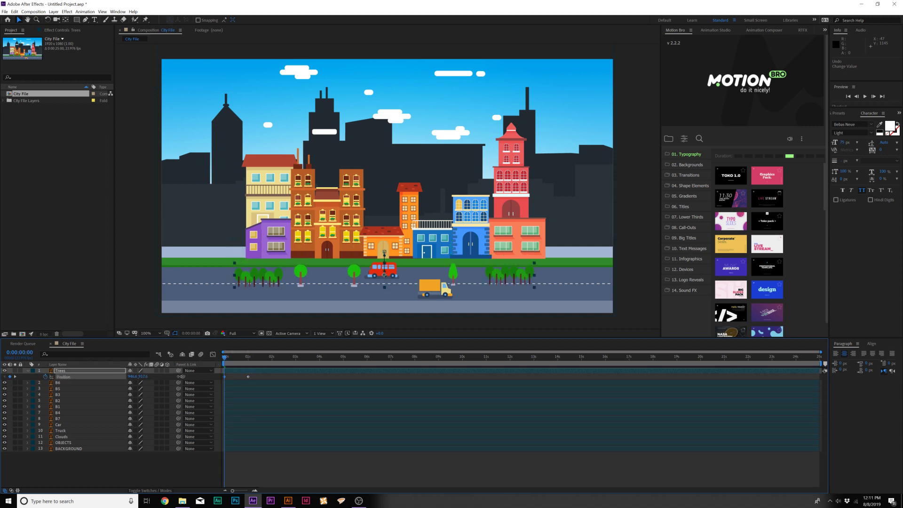
pyautogui.moveTo(225, 359); pyautogui.dragTo(249, 361)
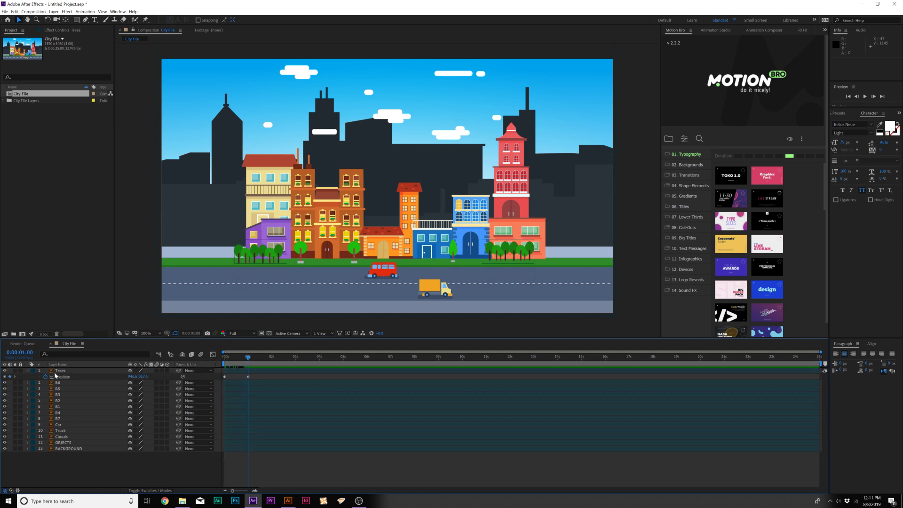
pyautogui.click(56, 371)
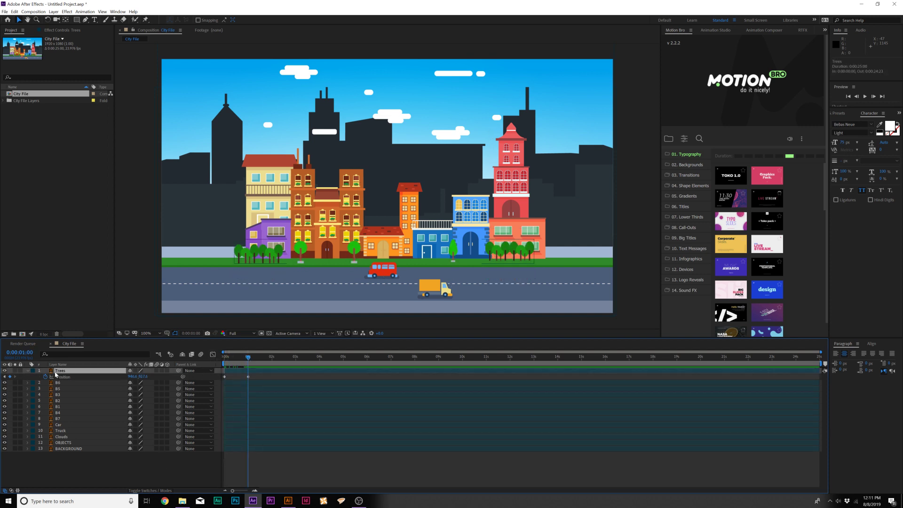
pyautogui.click(54, 11)
# Pre-compose the Trees layer into a 'Trees' composition with all attributes moved into it
pyautogui.click(92, 243)
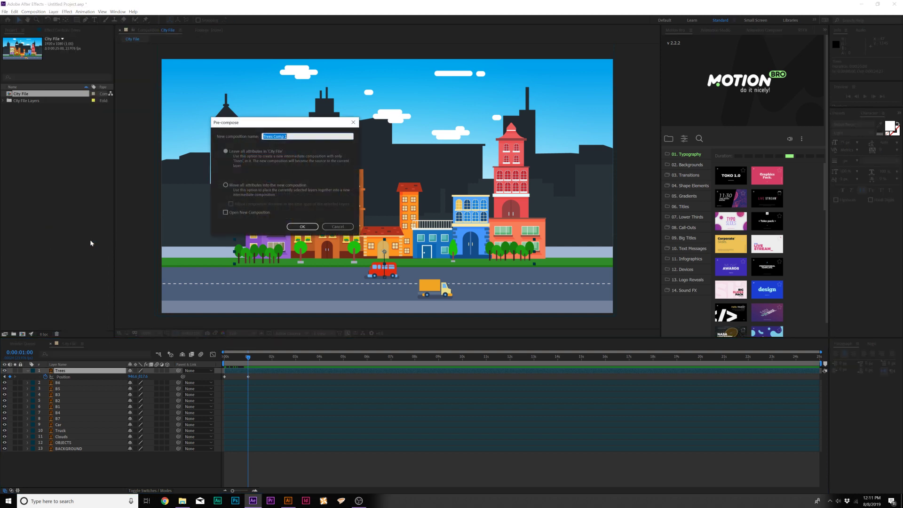
pyautogui.write('Trees')
pyautogui.click(263, 186)
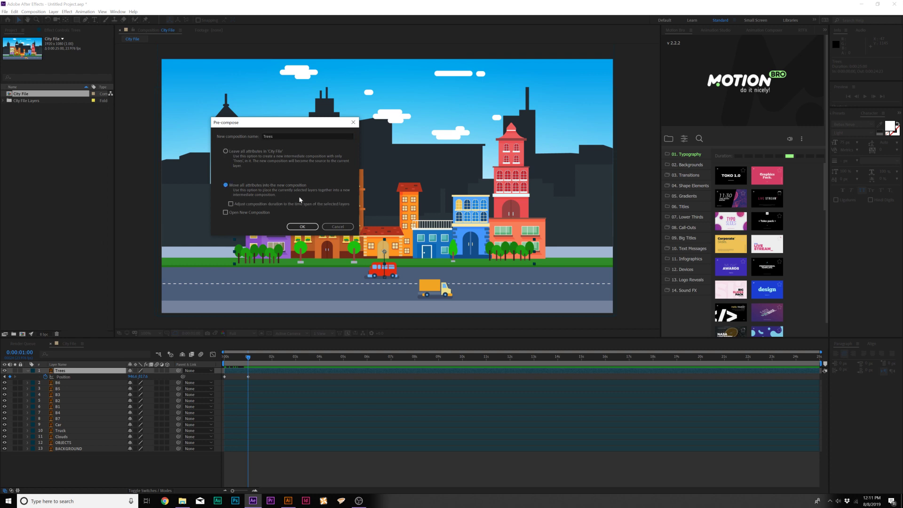
pyautogui.click(300, 227)
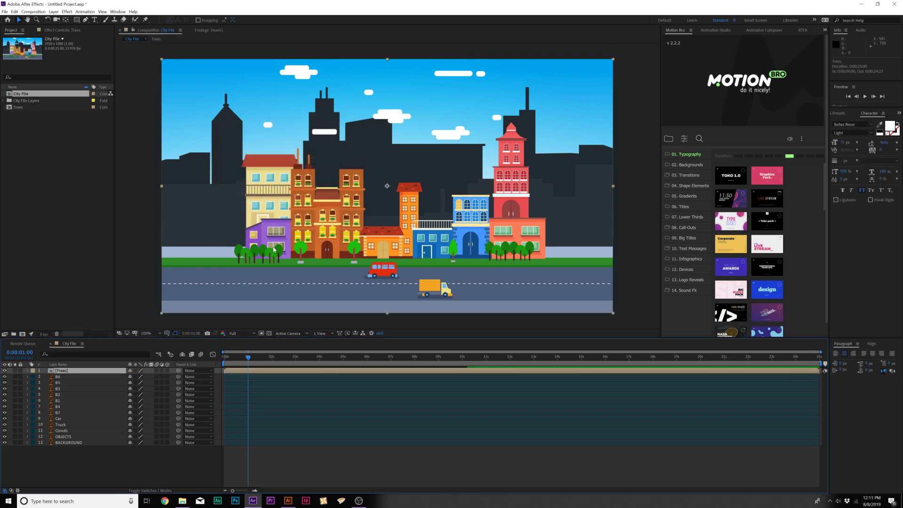
# Draw a rectangle mask over the strip above the road and preview the trees rising
pyautogui.click(76, 21)
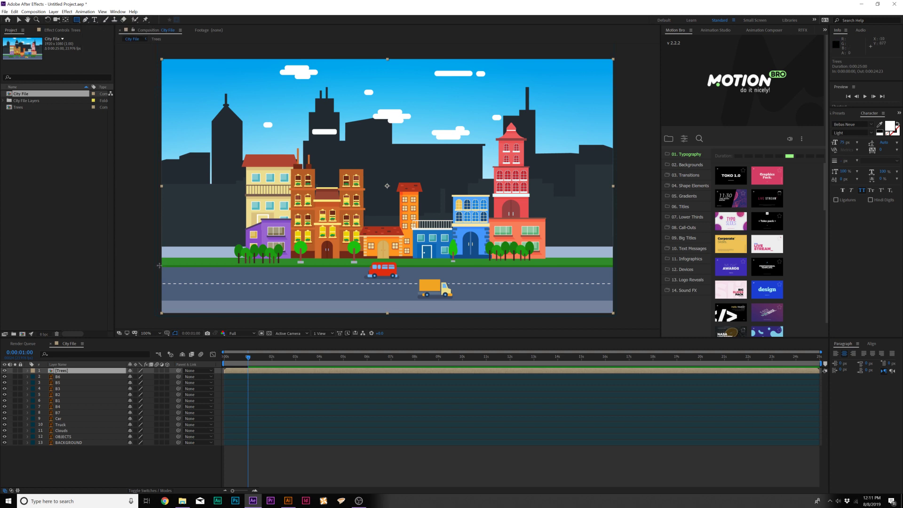
pyautogui.moveTo(159, 266); pyautogui.dragTo(626, 220)
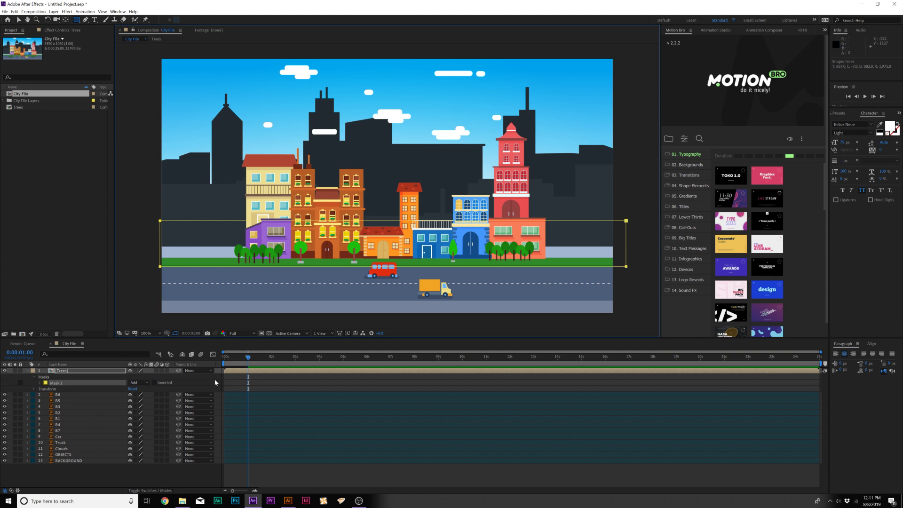
pyautogui.moveTo(253, 362); pyautogui.dragTo(215, 367)
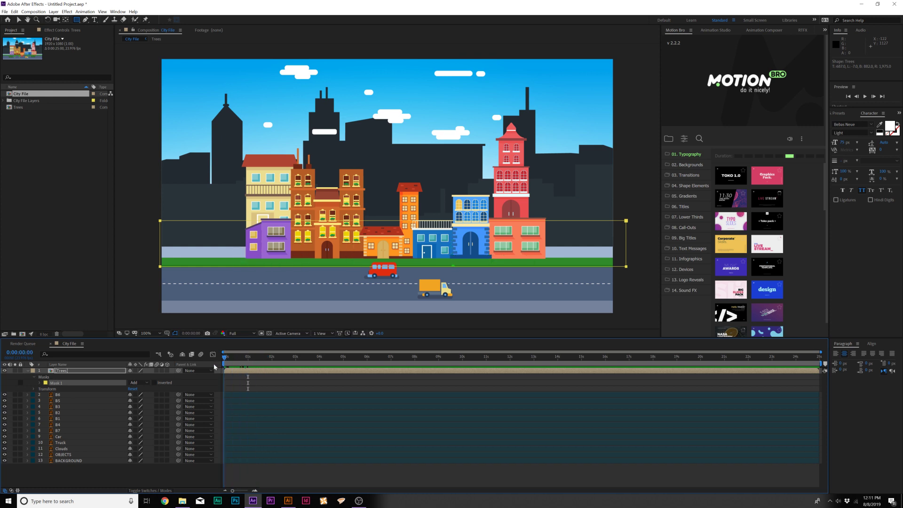
pyautogui.press('space')
pyautogui.click(27, 370)
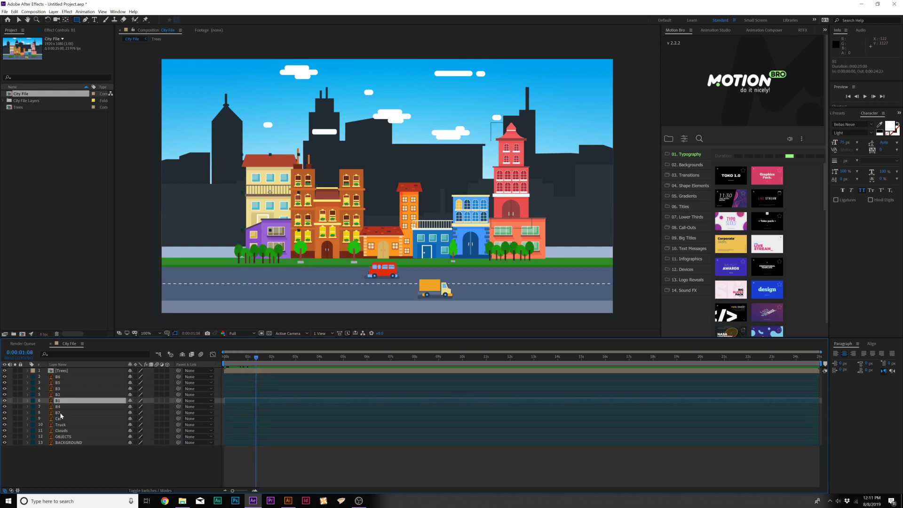
pyautogui.click(57, 412)
# Keyframe all seven buildings' Position at 1:08 and push them below the ground at 0:00
pyautogui.keyDown('shift'); pyautogui.click(59, 378); pyautogui.keyUp('shift')
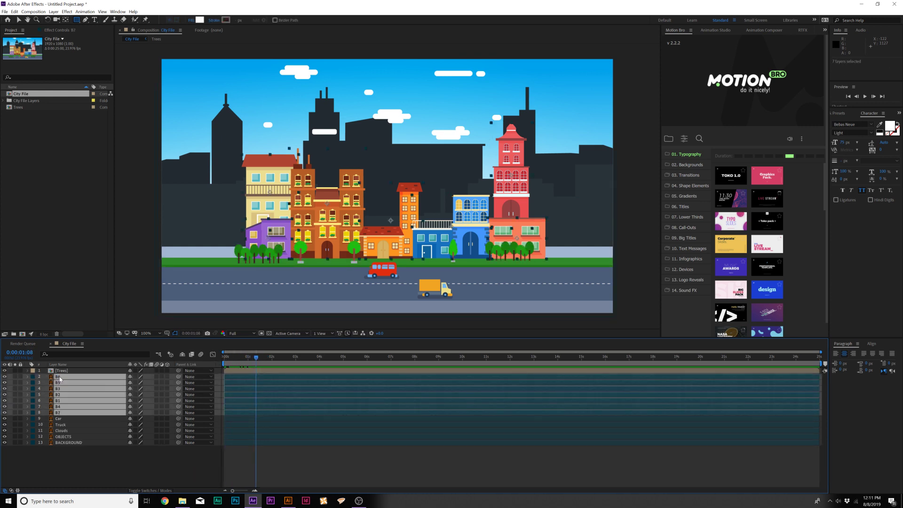
pyautogui.press('p')
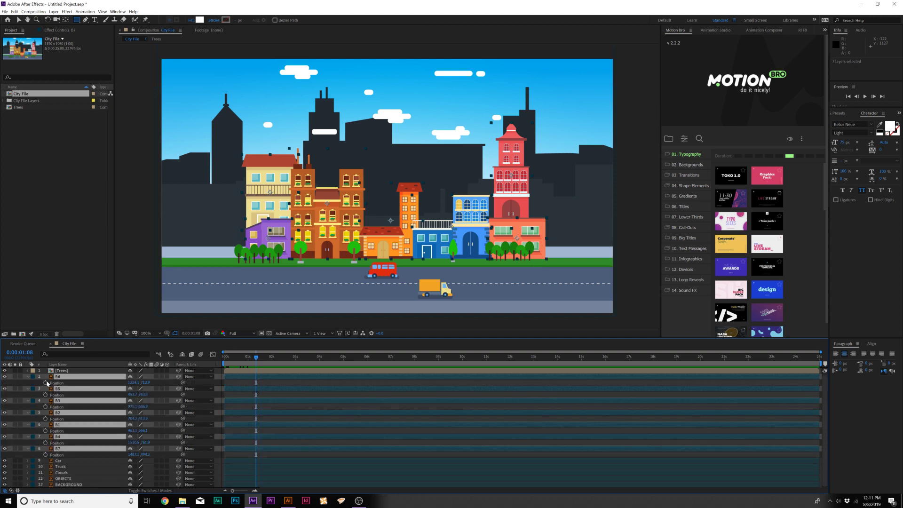
pyautogui.click(45, 383)
pyautogui.press('Home')
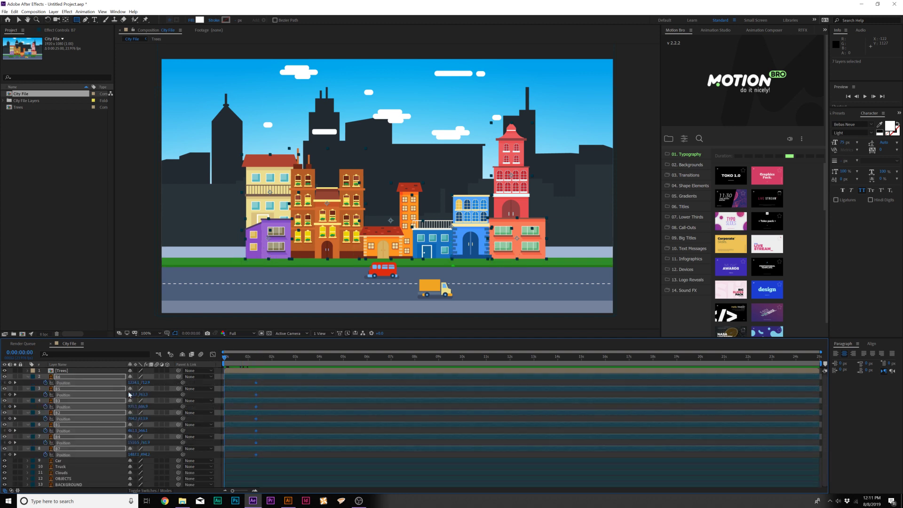
pyautogui.moveTo(143, 383); pyautogui.dragTo(334, 401)
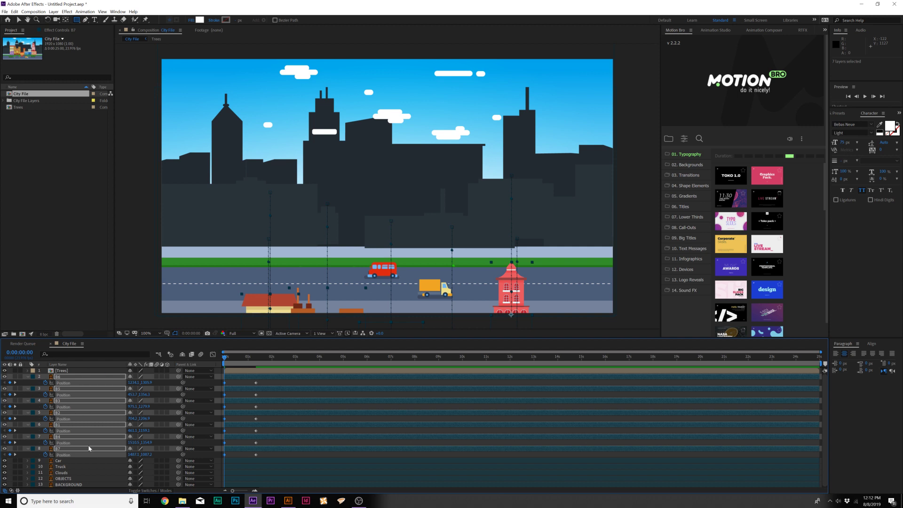
# Pre-compose the buildings as 'Buildings', mask the area above the ground, and preview
pyautogui.hotkey('ctrl', 'shift', 'c')
pyautogui.write('B')
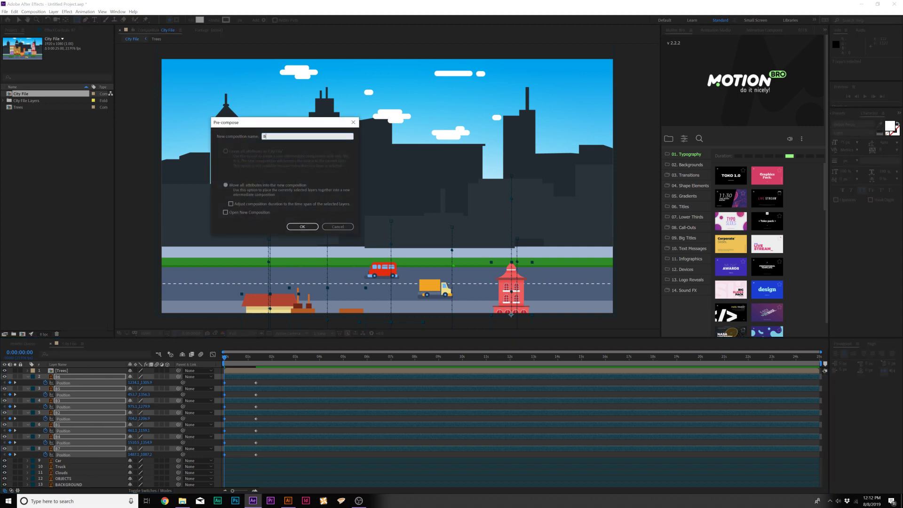
pyautogui.write('uildings')
pyautogui.press('Return')
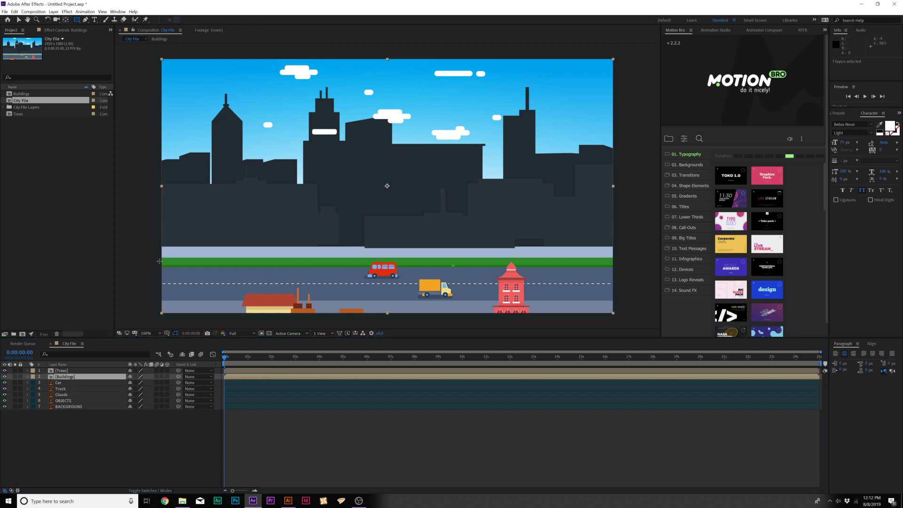
pyautogui.moveTo(159, 259)
pyautogui.mouseDown()
pyautogui.moveTo(470, 178)
pyautogui.moveTo(620, 95)
pyautogui.moveTo(624, 53)
pyautogui.mouseUp()
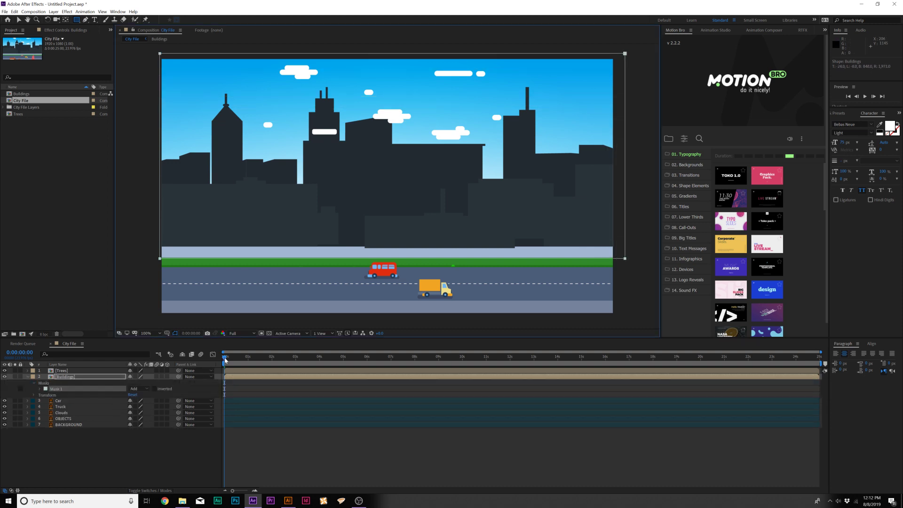
pyautogui.click(270, 356)
pyautogui.press('space')
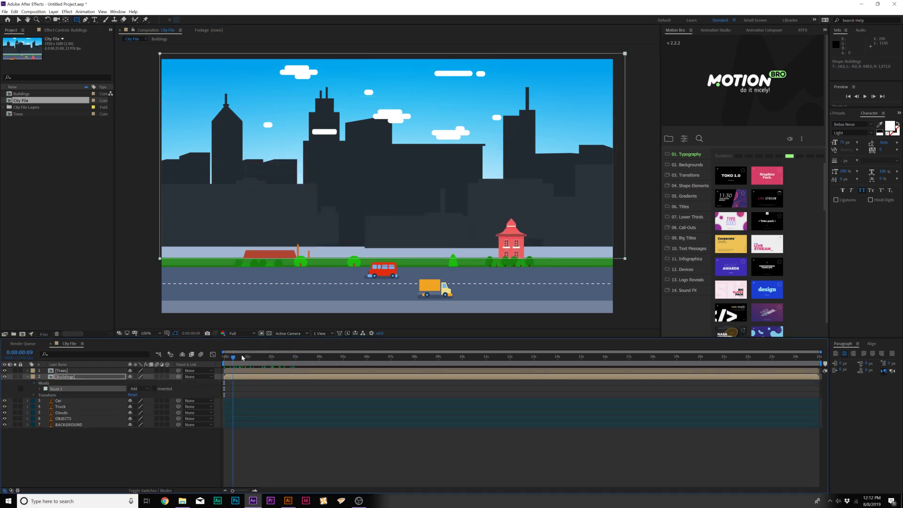
pyautogui.press('space')
# Inside the Buildings comp, drag building layers later to stagger their start times
pyautogui.doubleClick(63, 378)
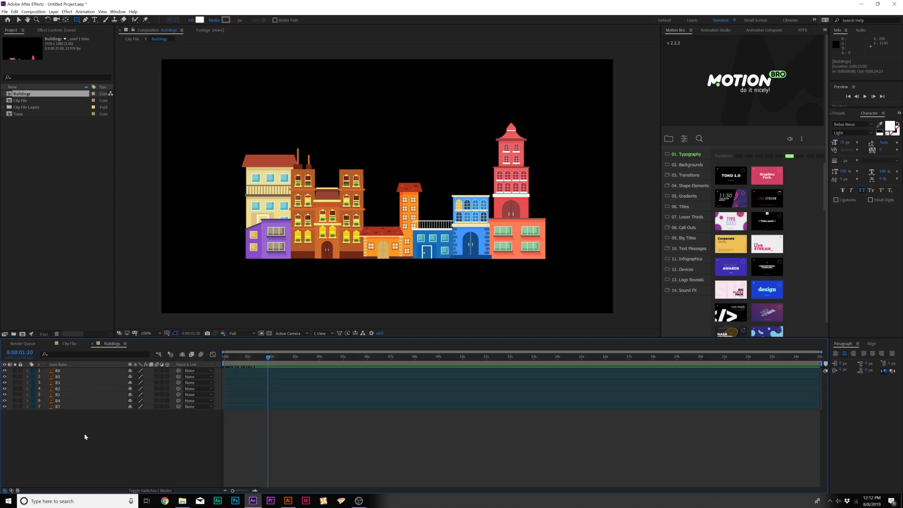
pyautogui.click(239, 382)
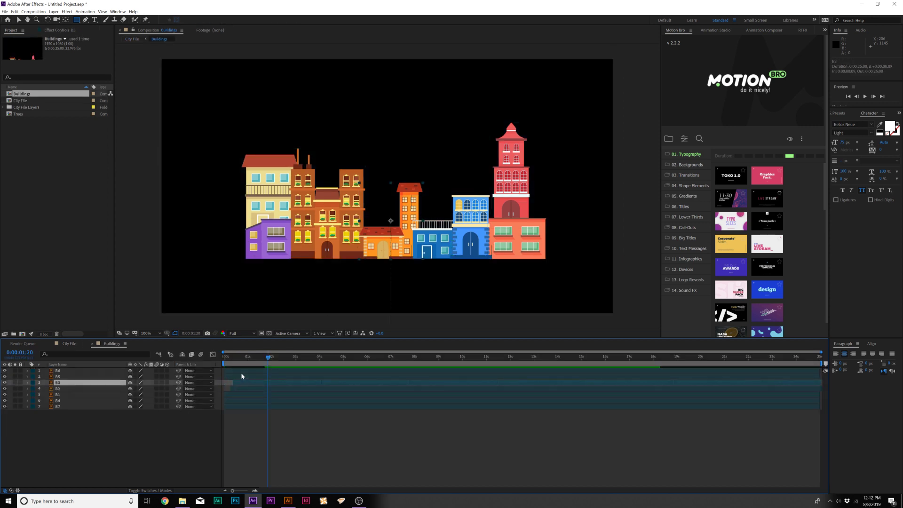
pyautogui.moveTo(242, 373); pyautogui.dragTo(275, 392)
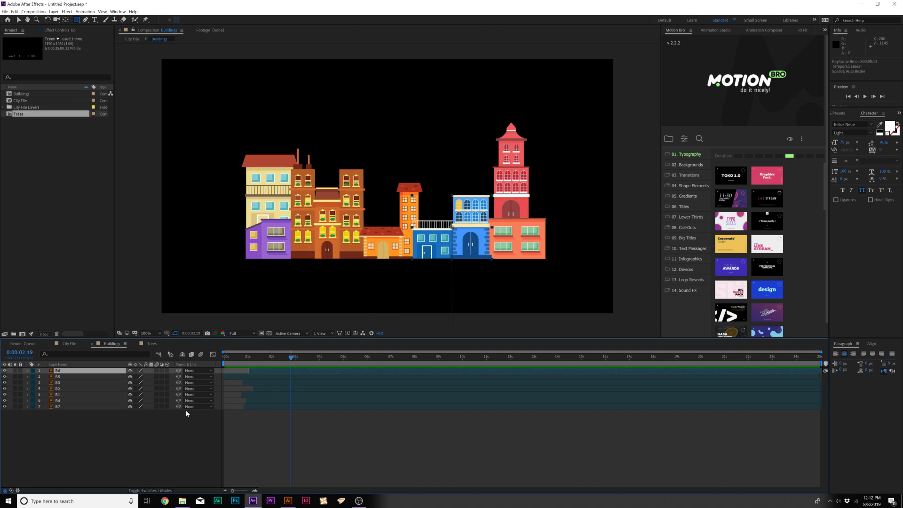
pyautogui.click(132, 447)
# Apply Easy Ease (F9) to all fourteen building Position keyframes
pyautogui.press('u')
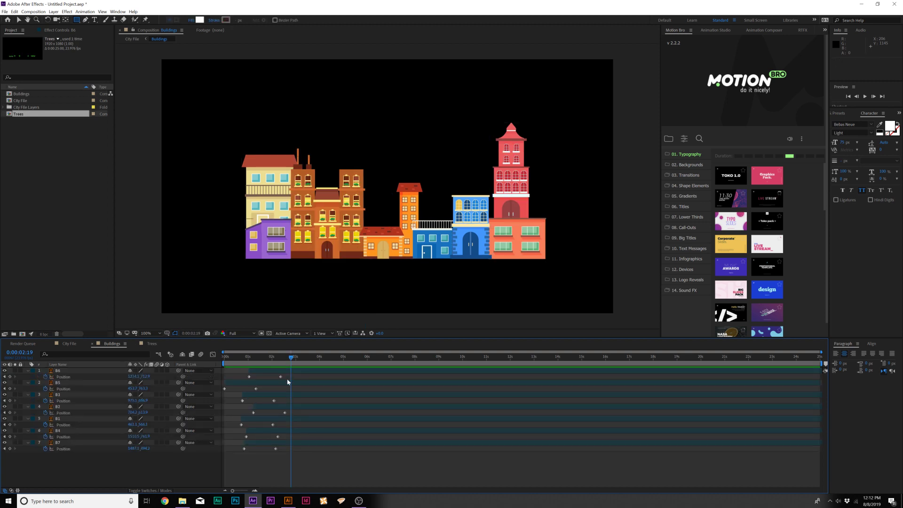
pyautogui.moveTo(306, 377); pyautogui.dragTo(179, 476)
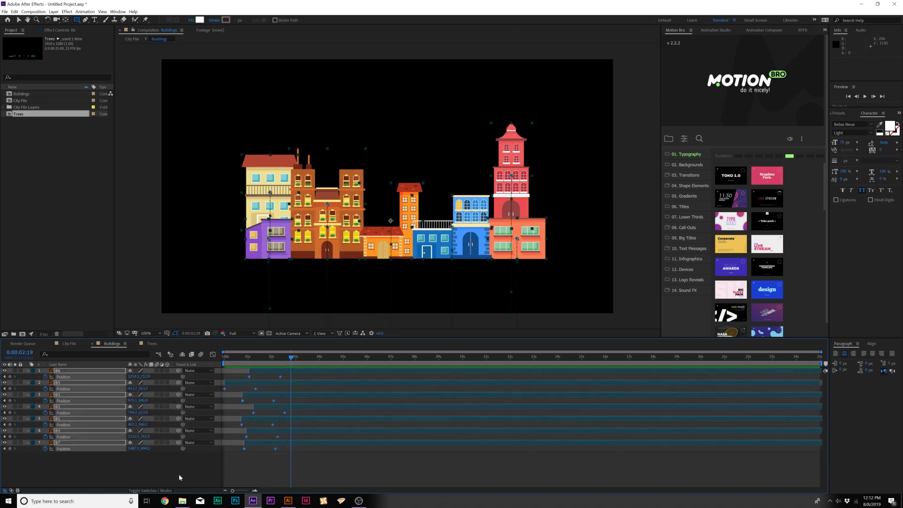
pyautogui.press('F9')
pyautogui.click(277, 469)
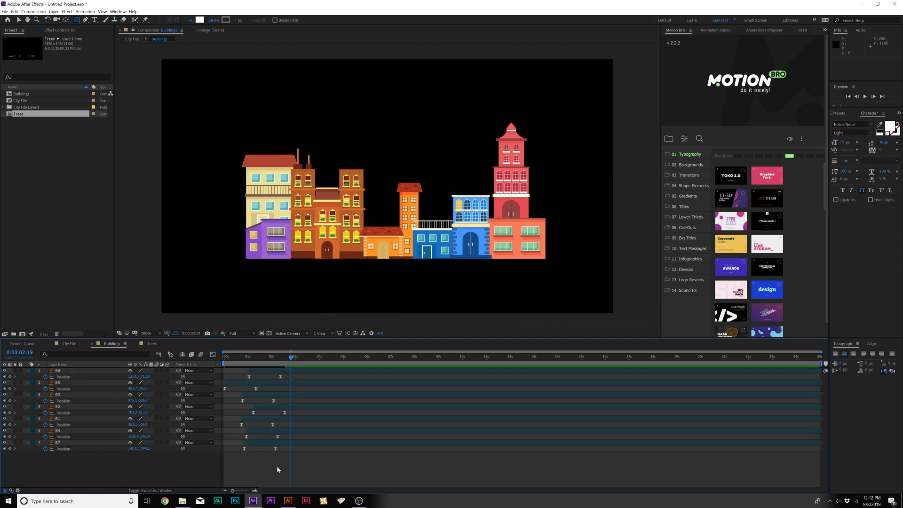
pyautogui.moveTo(271, 458); pyautogui.dragTo(271, 377)
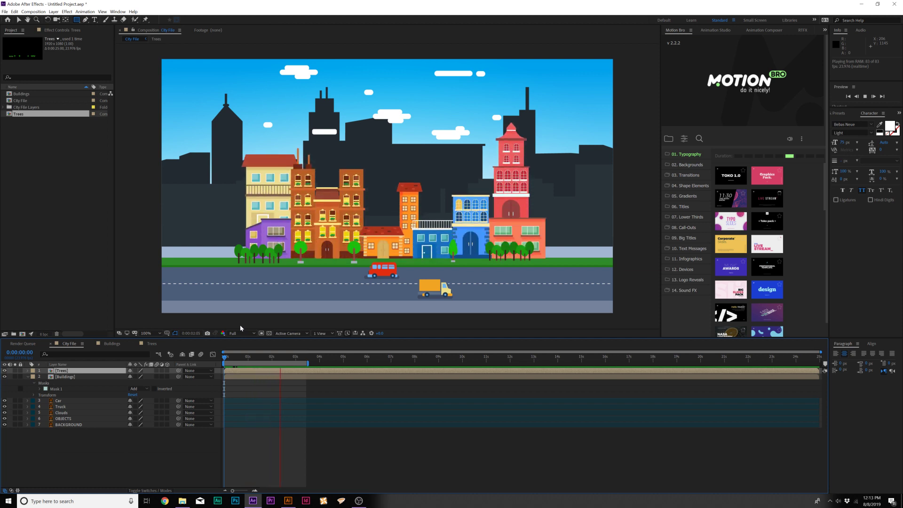
# Reveal the Clouds layer's Position, test shifting it right, then undo the change
pyautogui.press('space')
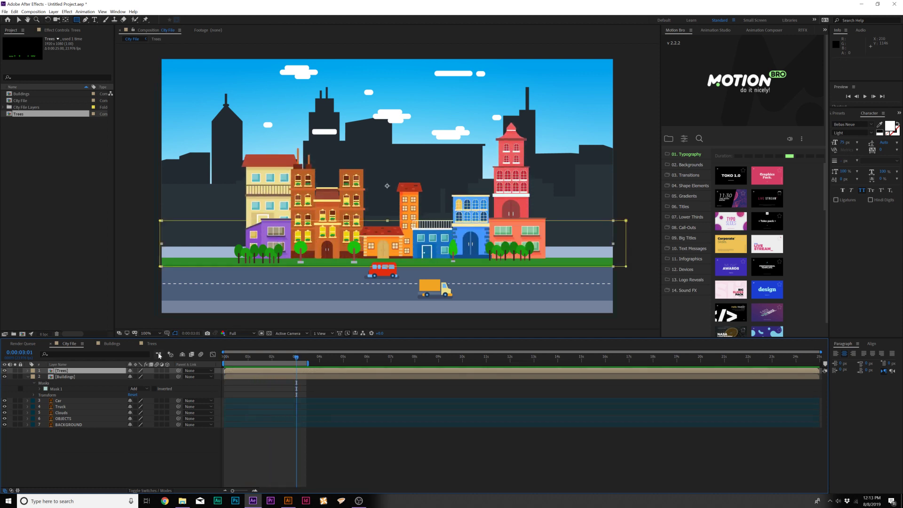
pyautogui.click(60, 413)
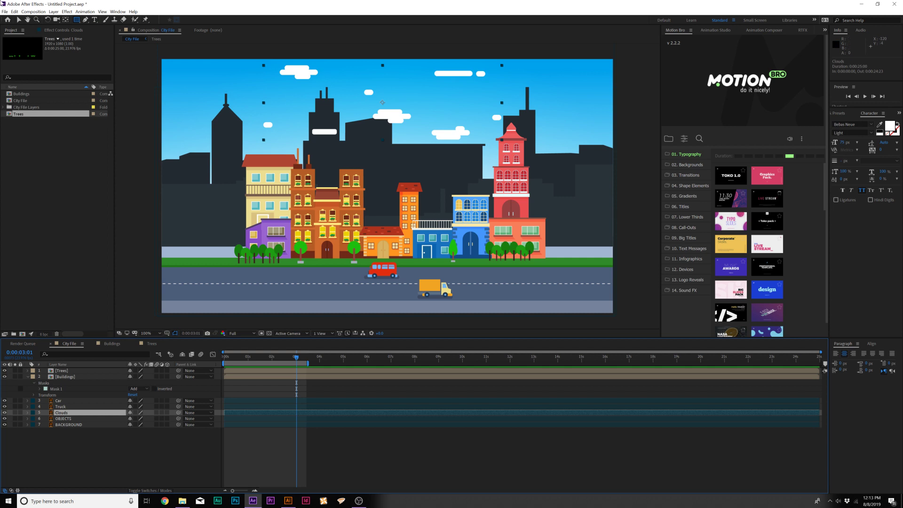
pyautogui.click(18, 20)
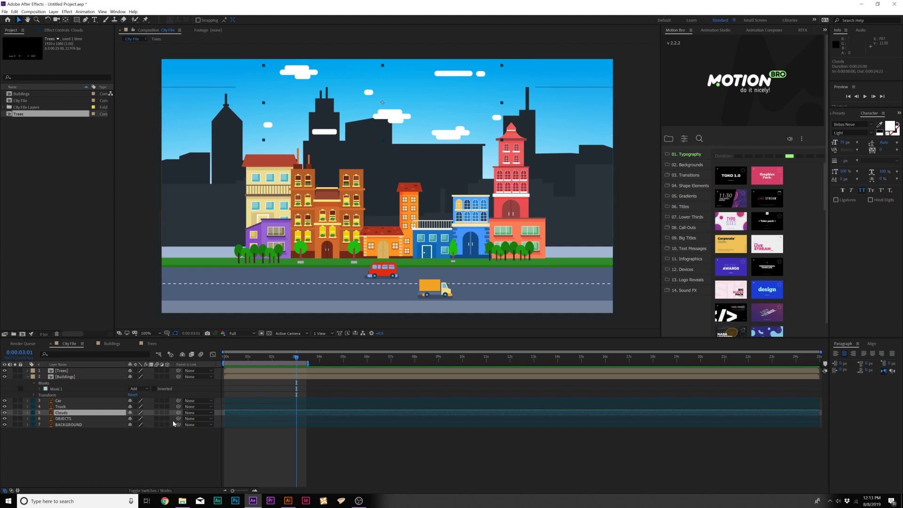
pyautogui.press('p')
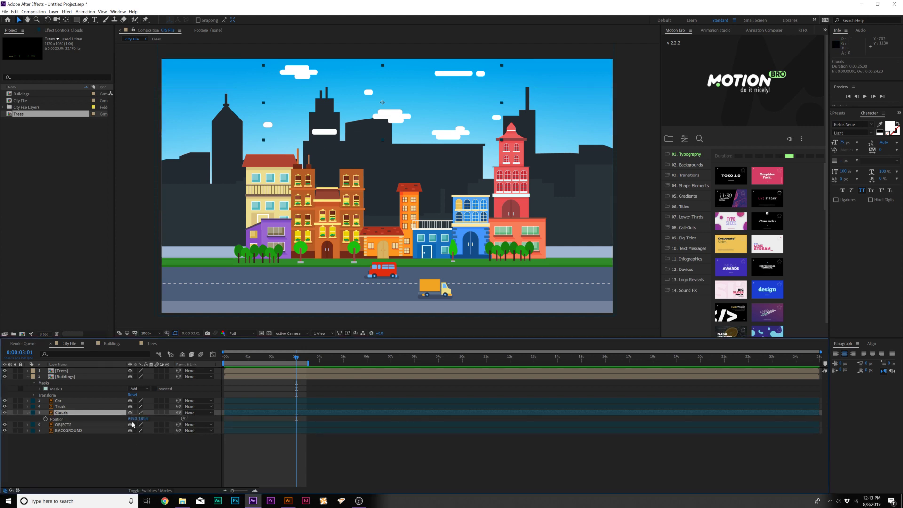
pyautogui.moveTo(134, 418); pyautogui.dragTo(271, 419)
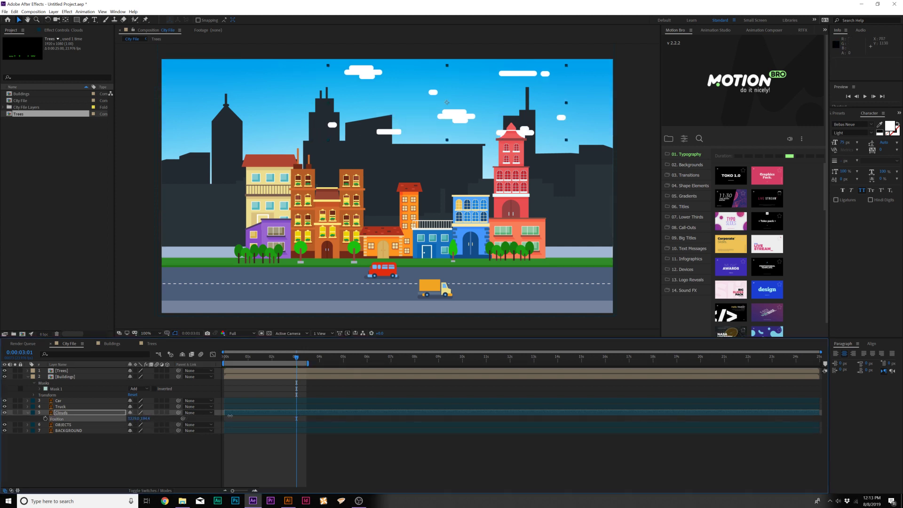
pyautogui.hotkey('ctrl', 'z')
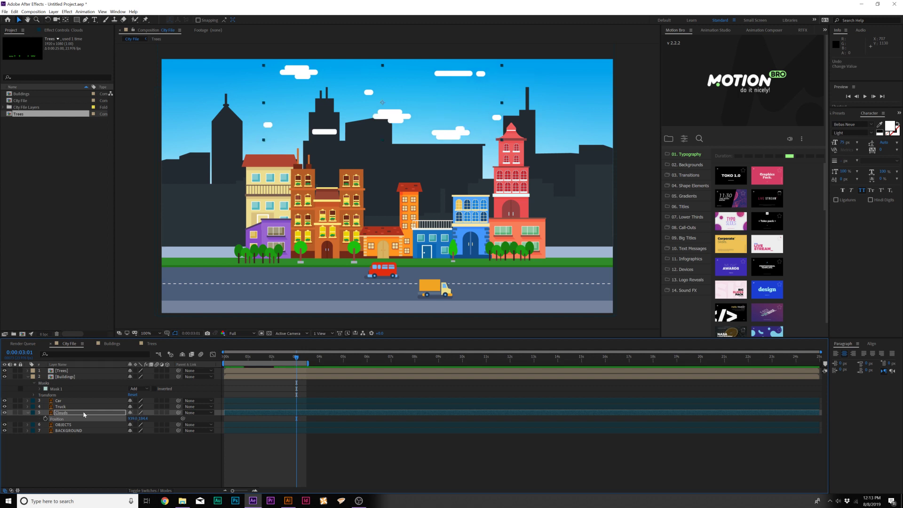
# Convert the Clouds layer to shapes with Create Shapes from Vector Layer
pyautogui.rightClick(79, 413)
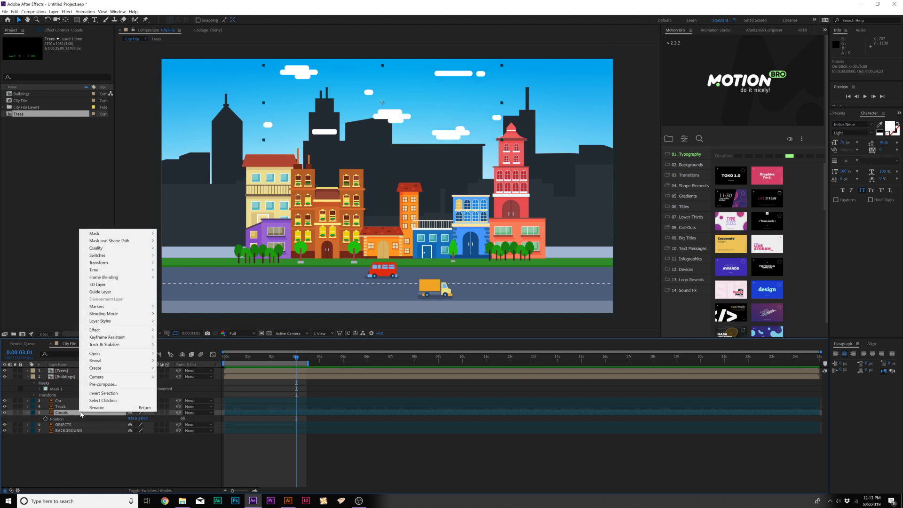
pyautogui.moveTo(115, 368)
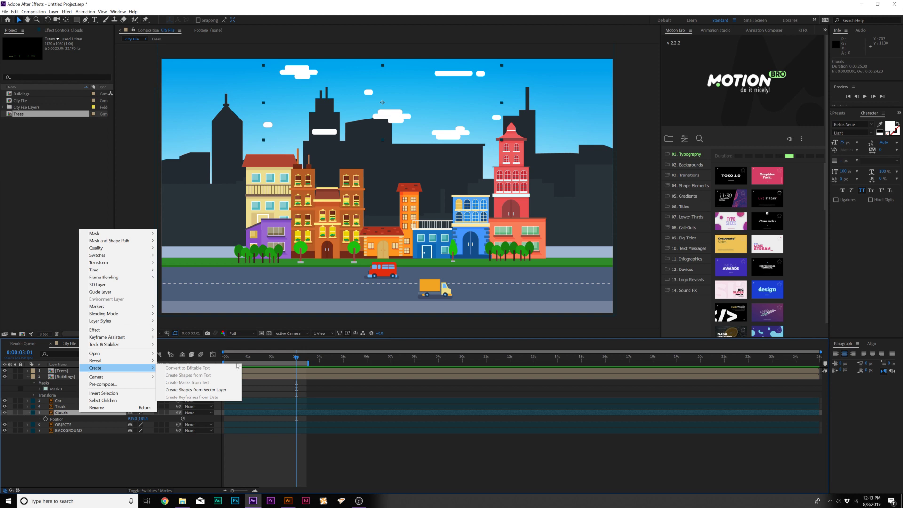
pyautogui.click(200, 390)
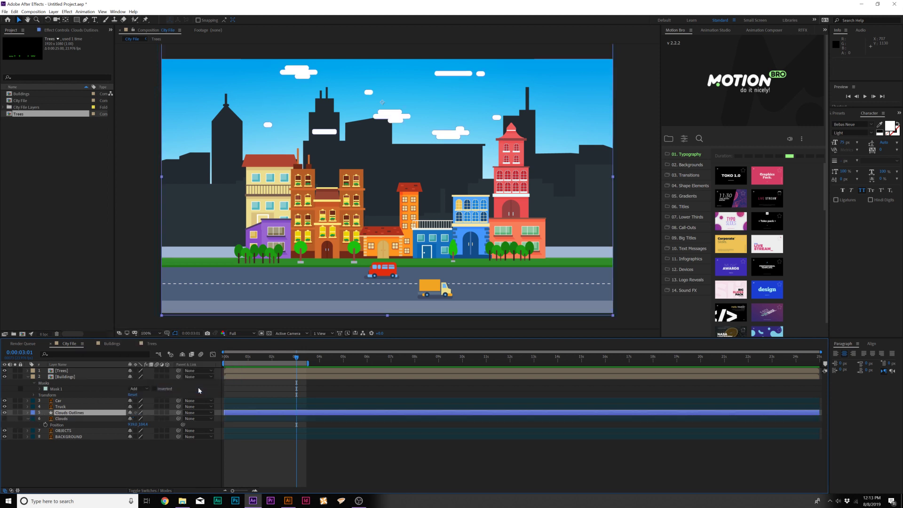
# Expand Clouds Outlines' Contents and toggle each group's visibility to identify the individual clouds
pyautogui.click(27, 413)
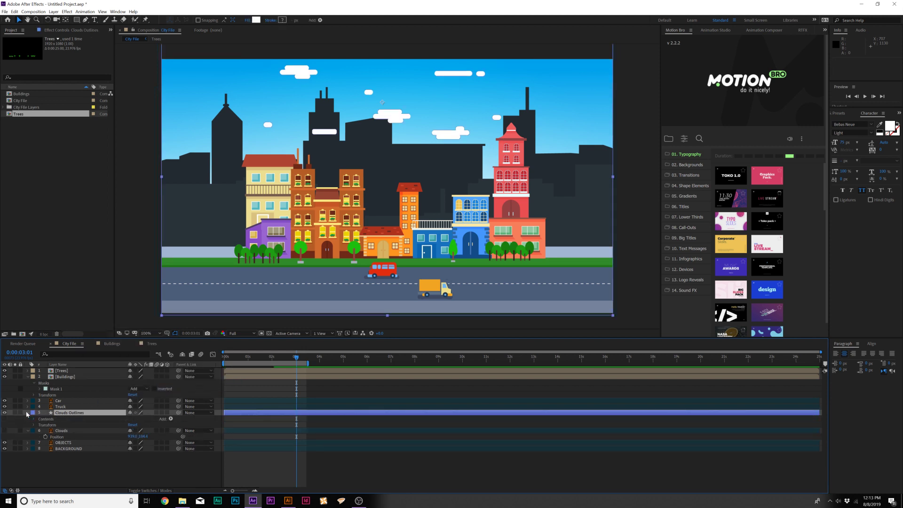
pyautogui.click(34, 419)
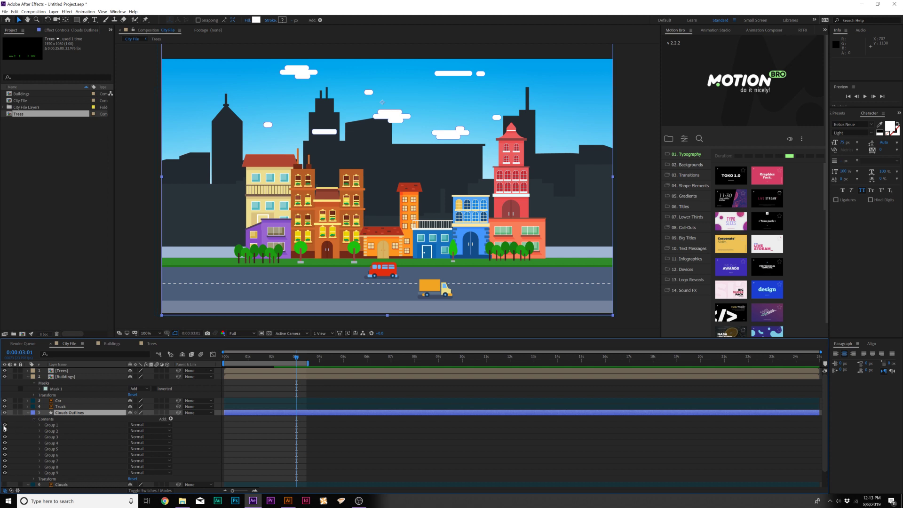
pyautogui.click(5, 425)
pyautogui.click(5, 431)
pyautogui.click(5, 431)
pyautogui.click(4, 437)
pyautogui.click(5, 438)
pyautogui.click(4, 443)
pyautogui.click(5, 443)
pyautogui.click(5, 449)
pyautogui.click(4, 455)
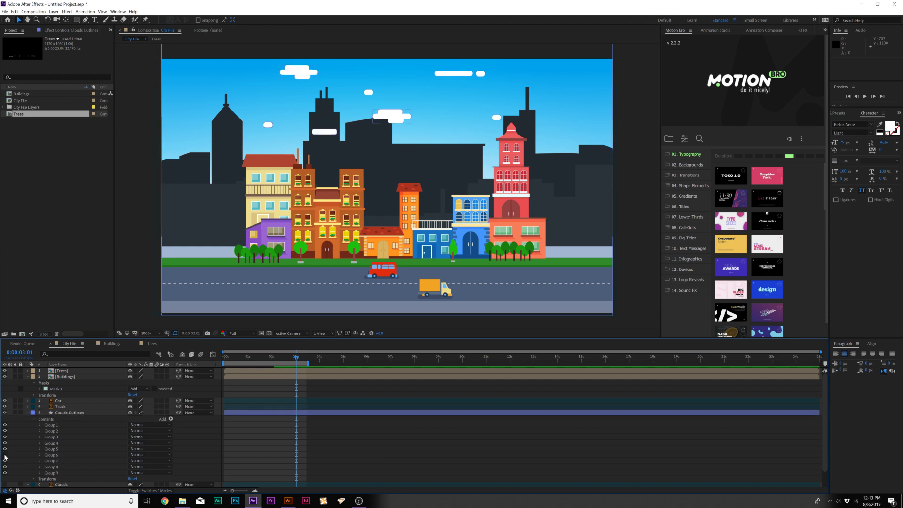
pyautogui.click(4, 455)
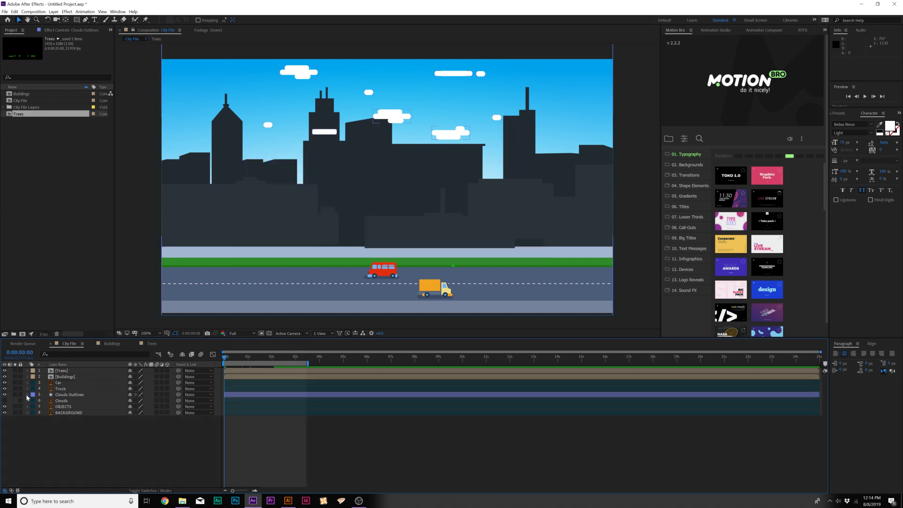
pyautogui.click(27, 394)
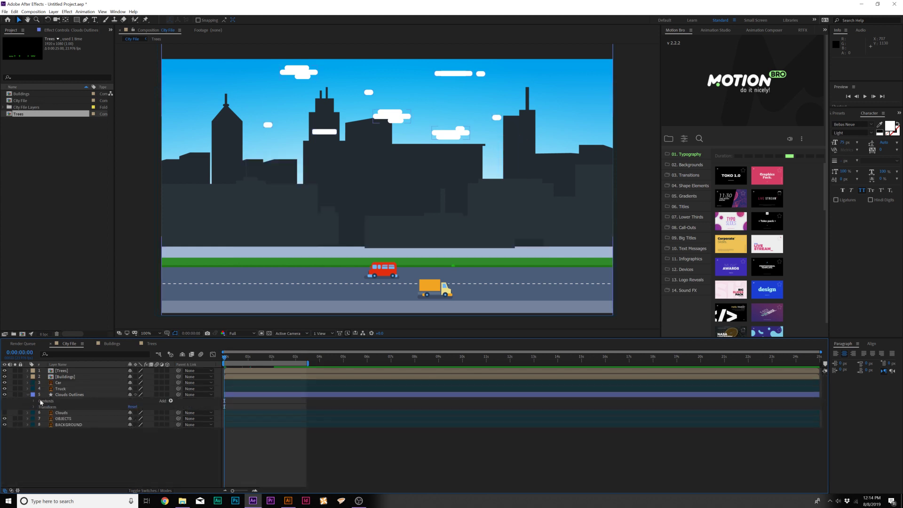
# Start Position keyframes at 0 s on the cloud groups' Transform properties
pyautogui.click(34, 401)
pyautogui.click(39, 408)
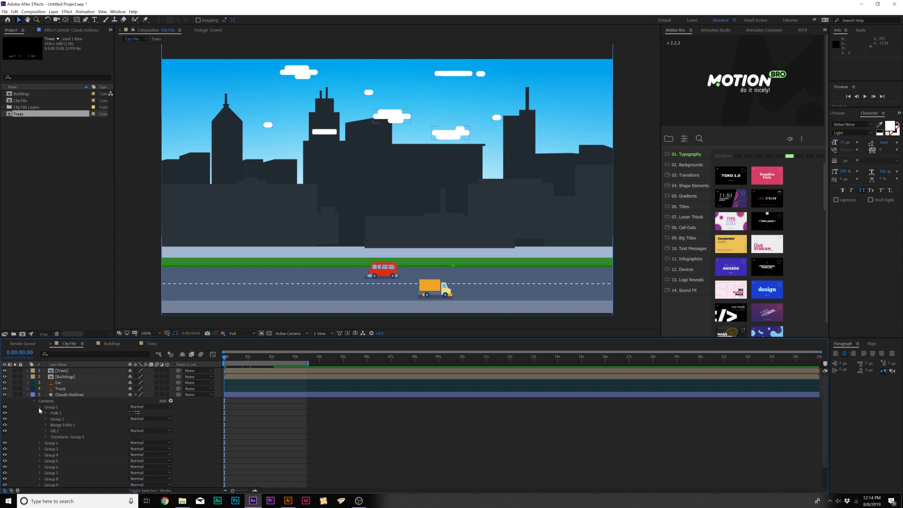
pyautogui.click(45, 437)
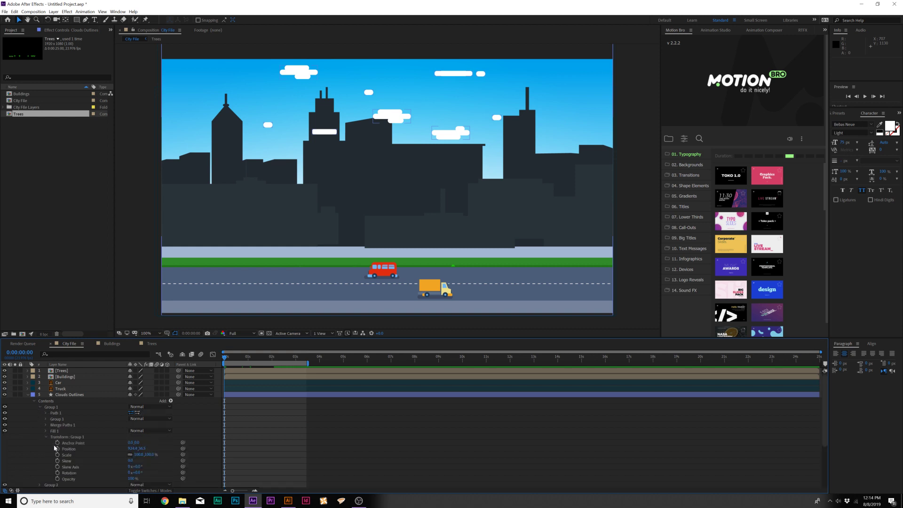
pyautogui.click(57, 448)
pyautogui.scroll(-3, 46, 419)
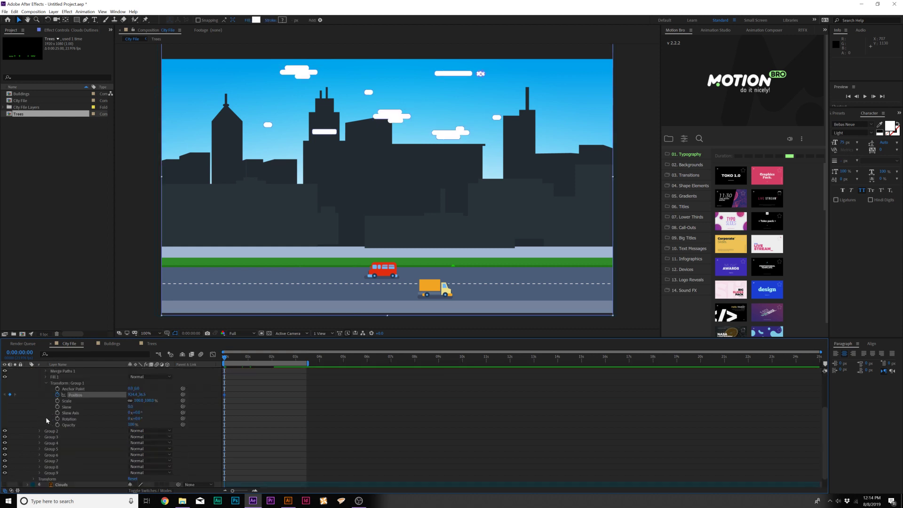
pyautogui.click(39, 418)
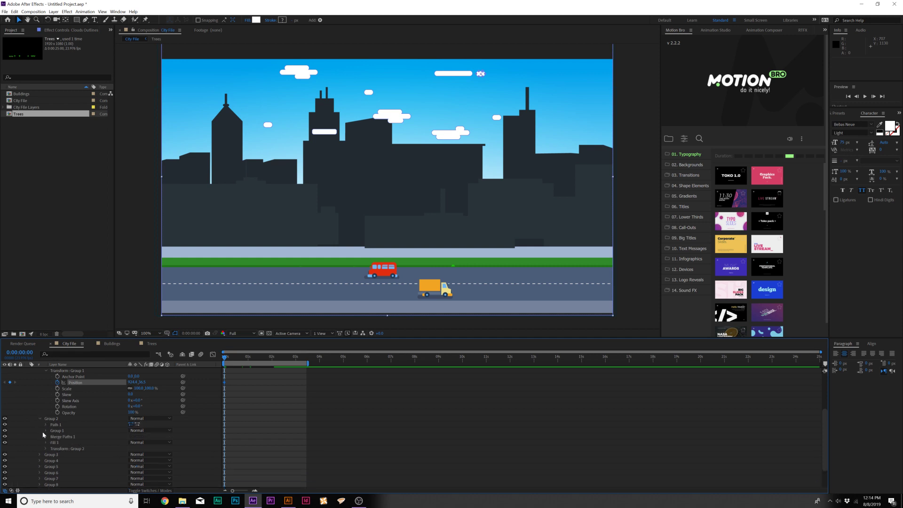
pyautogui.click(46, 448)
pyautogui.click(57, 457)
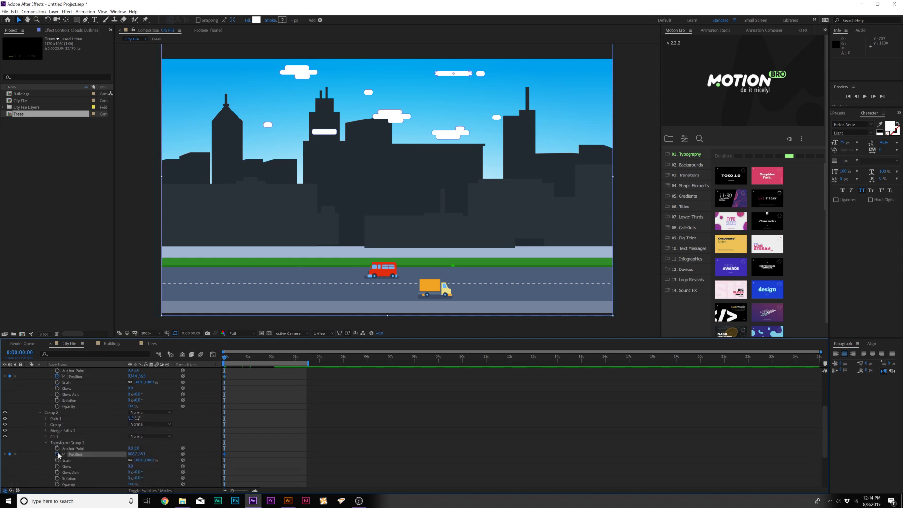
pyautogui.scroll(-3, 54, 438)
pyautogui.click(39, 424)
# At 5 seconds, shift the cloud groups' Position X values sideways and preview the drift
pyautogui.press('u')
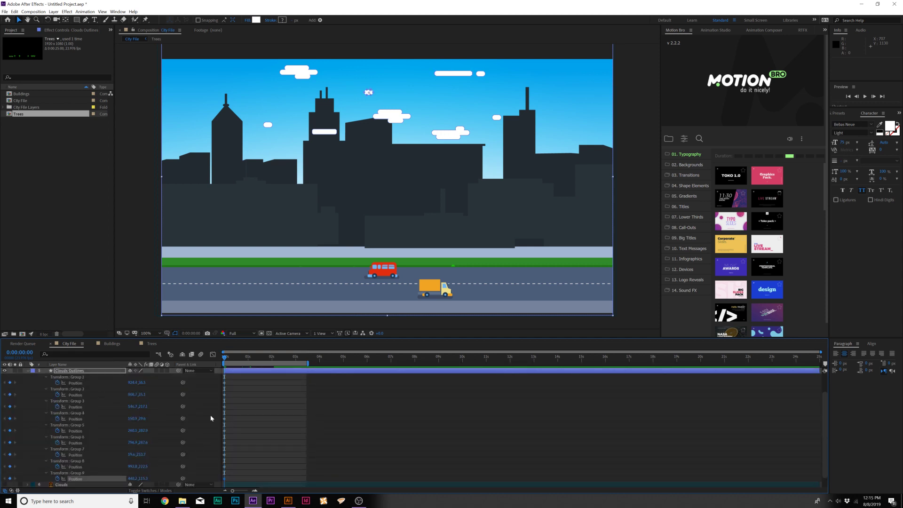
pyautogui.moveTo(243, 362); pyautogui.dragTo(343, 357)
pyautogui.click(276, 430)
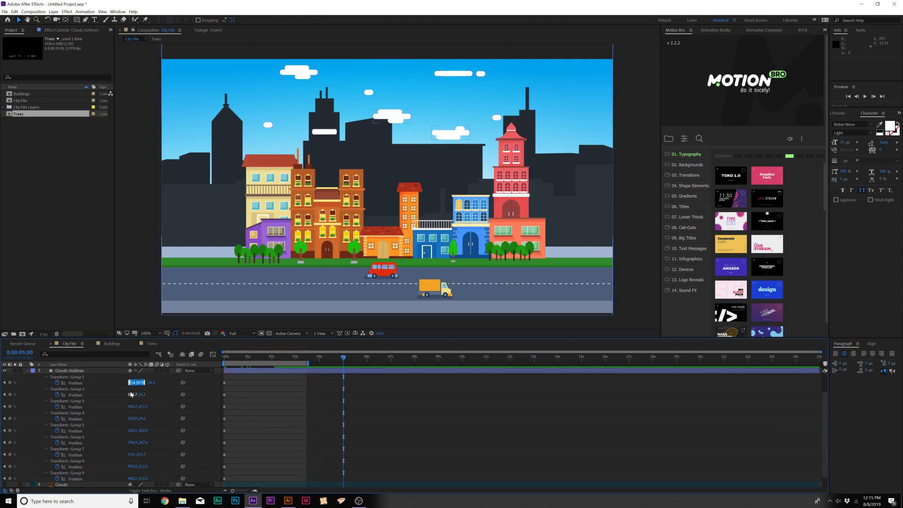
pyautogui.moveTo(136, 395); pyautogui.dragTo(160, 406)
pyautogui.moveTo(135, 418); pyautogui.dragTo(113, 442)
pyautogui.moveTo(135, 454); pyautogui.dragTo(110, 453)
pyautogui.press('space')
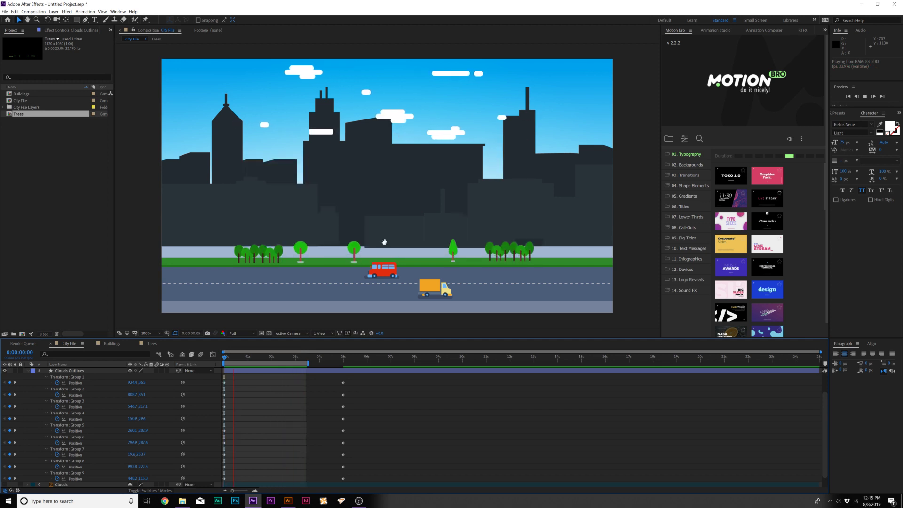
pyautogui.press('space')
# Keyframe the Car's Position at 0 s and move it left at 5 s
pyautogui.click(28, 371)
pyautogui.click(57, 383)
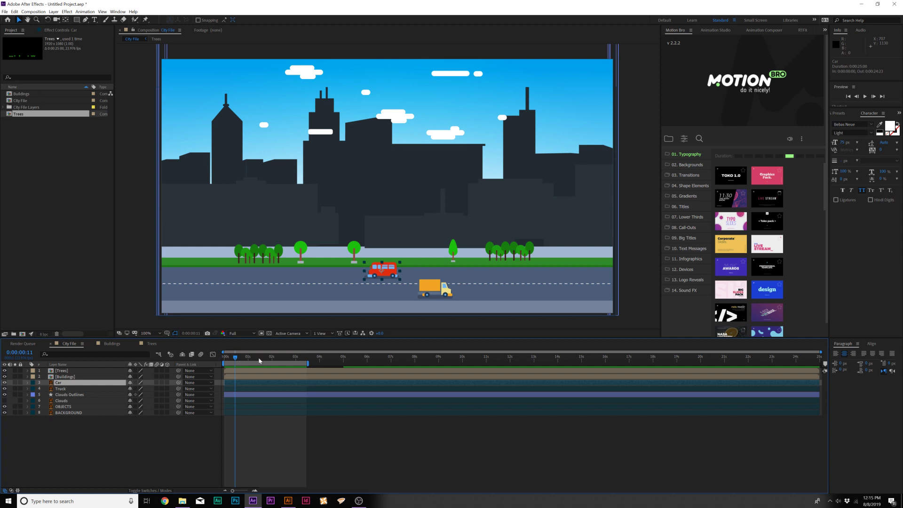
pyautogui.moveTo(259, 361); pyautogui.dragTo(219, 361)
pyautogui.press('p')
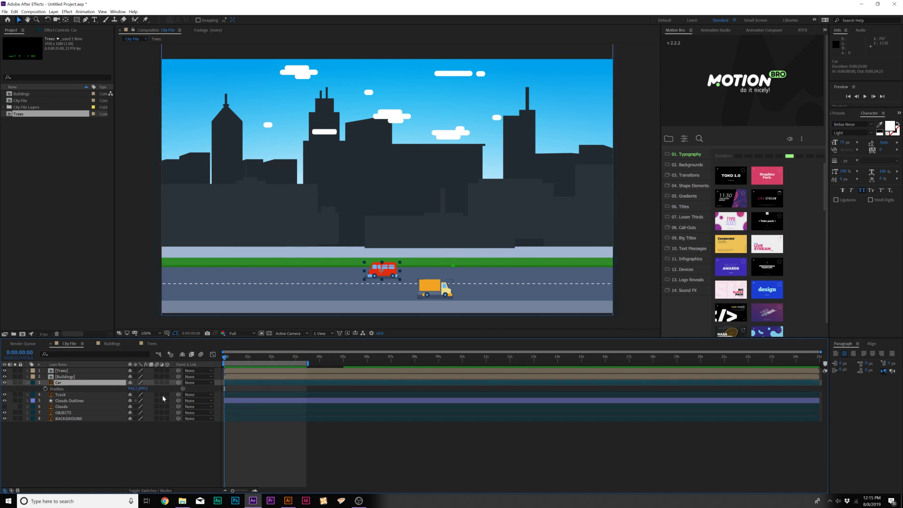
pyautogui.click(45, 389)
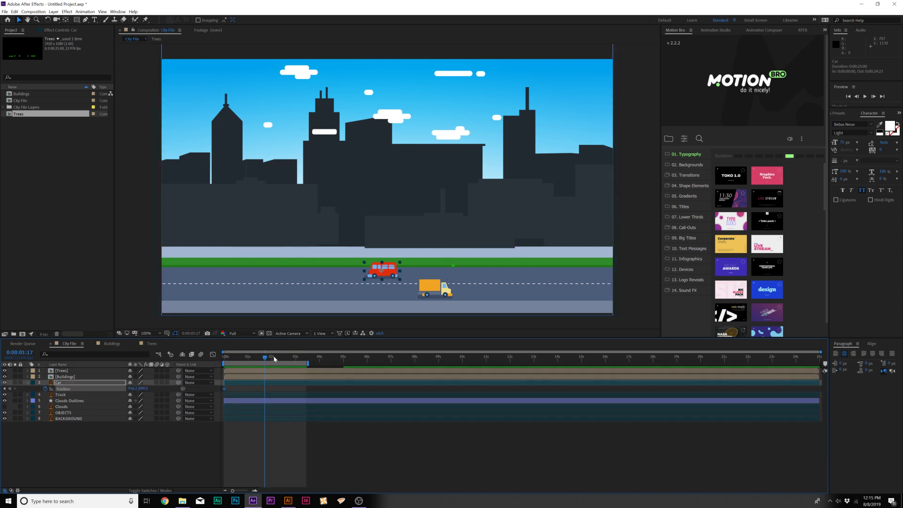
pyautogui.click(343, 359)
pyautogui.click(343, 362)
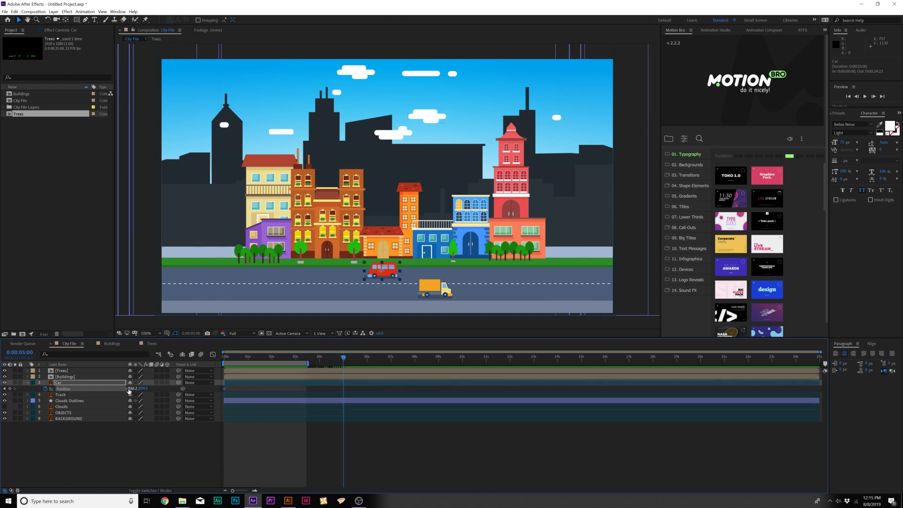
pyautogui.moveTo(130, 389); pyautogui.dragTo(4, 390)
# Keyframe the Truck's Position at 5 s and place it further left at 0 s
pyautogui.click(58, 394)
pyautogui.press('p')
pyautogui.click(45, 401)
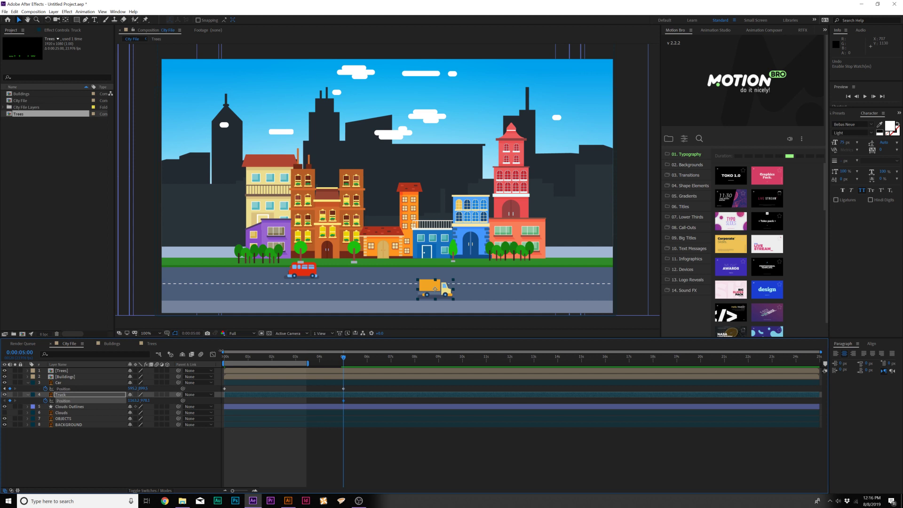
pyautogui.moveTo(230, 358); pyautogui.dragTo(223, 358)
pyautogui.moveTo(133, 401); pyautogui.dragTo(89, 403)
# Move the Car layer to the top of the layer stack
pyautogui.click(57, 383)
pyautogui.scroll(2, 268, 288)
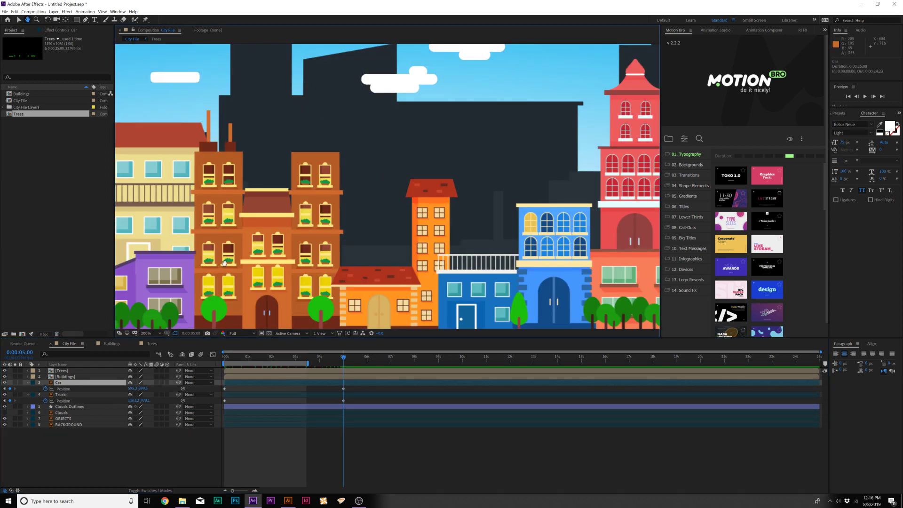
pyautogui.moveTo(268, 288); pyautogui.dragTo(348, 172)
pyautogui.press('v')
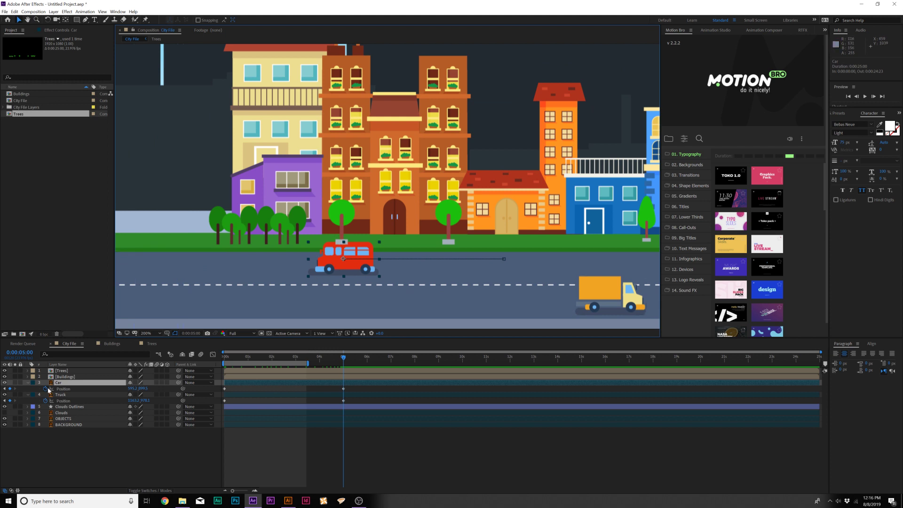
pyautogui.moveTo(51, 382); pyautogui.dragTo(52, 369)
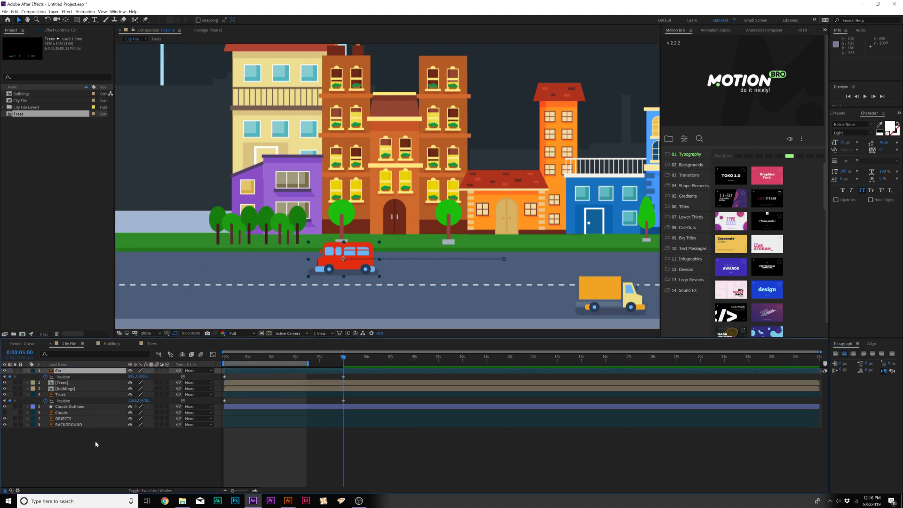
pyautogui.click(98, 444)
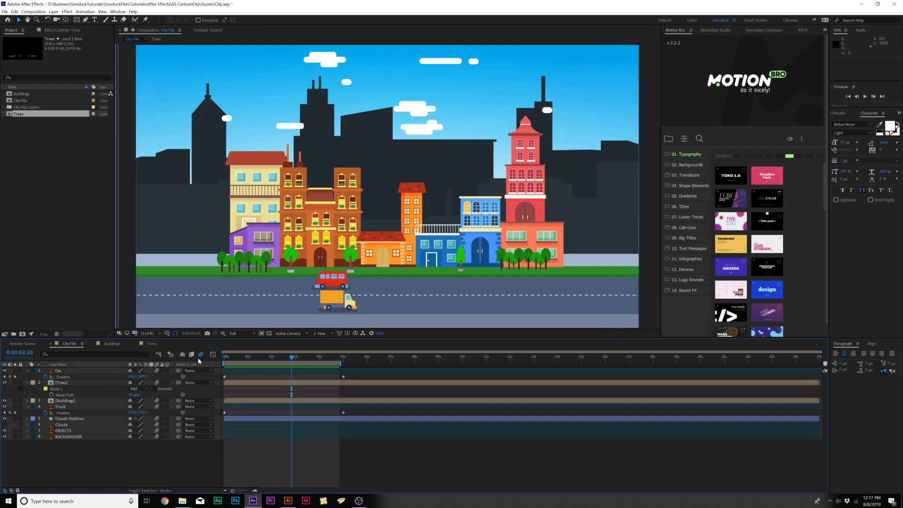
# Preview the city animation from the start, stopping around 3 seconds
pyautogui.click(222, 358)
pyautogui.press('space')
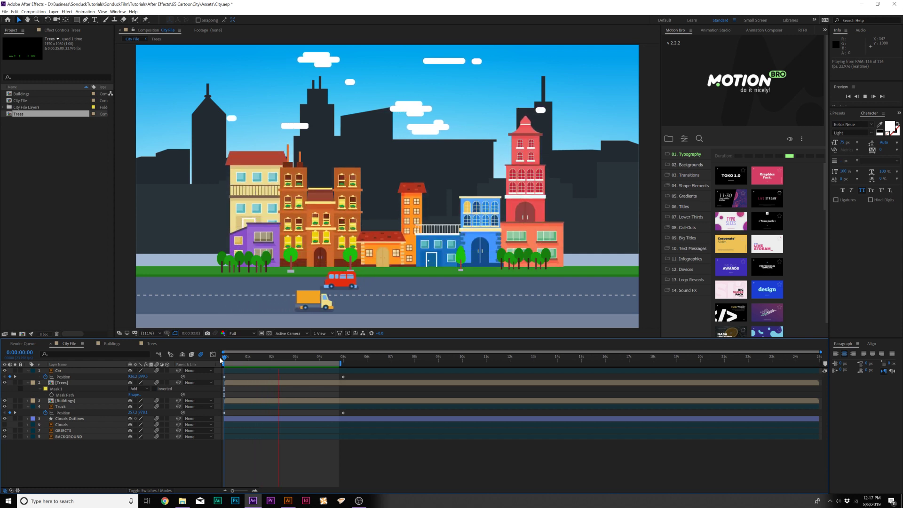
pyautogui.press('space')
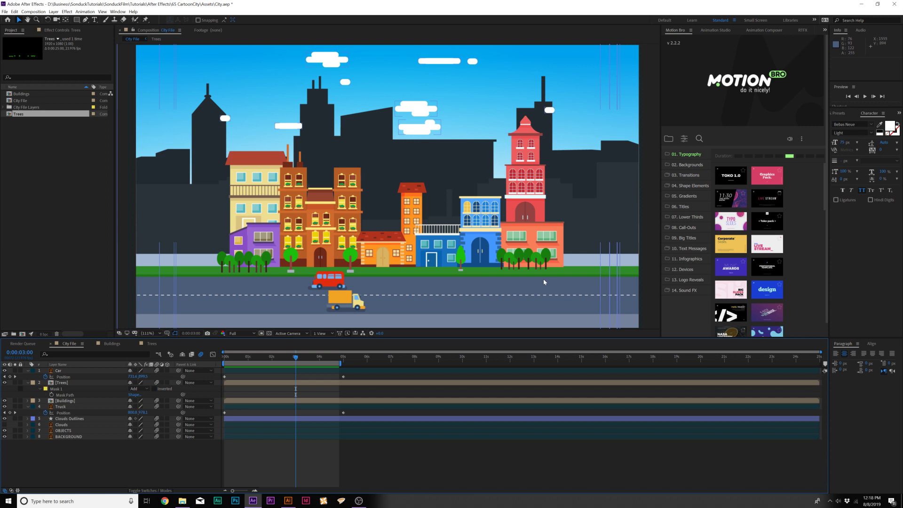
# Collapse the expanded properties of the Car, Trees and Truck layers
pyautogui.click(27, 371)
pyautogui.click(27, 377)
pyautogui.click(27, 389)
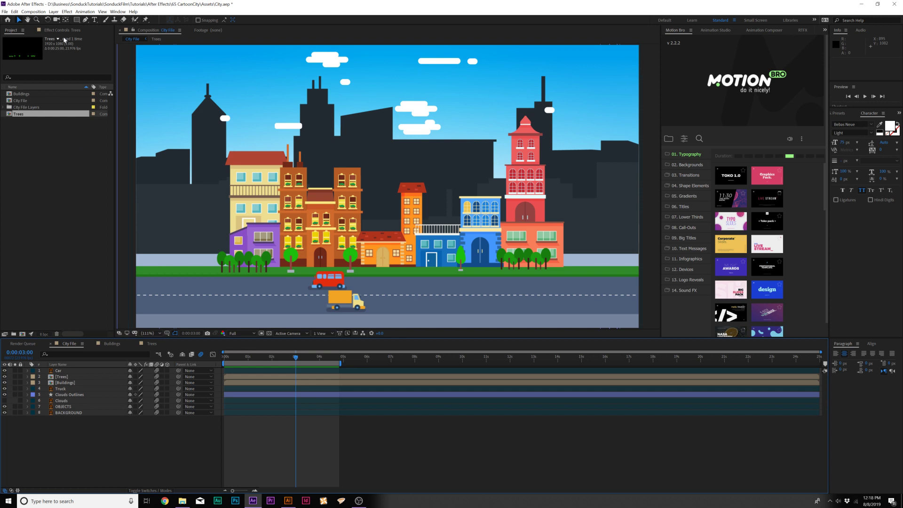
pyautogui.click(54, 11)
# Create Null 1 and parent all the scene layers below it to the null
pyautogui.moveTo(61, 19)
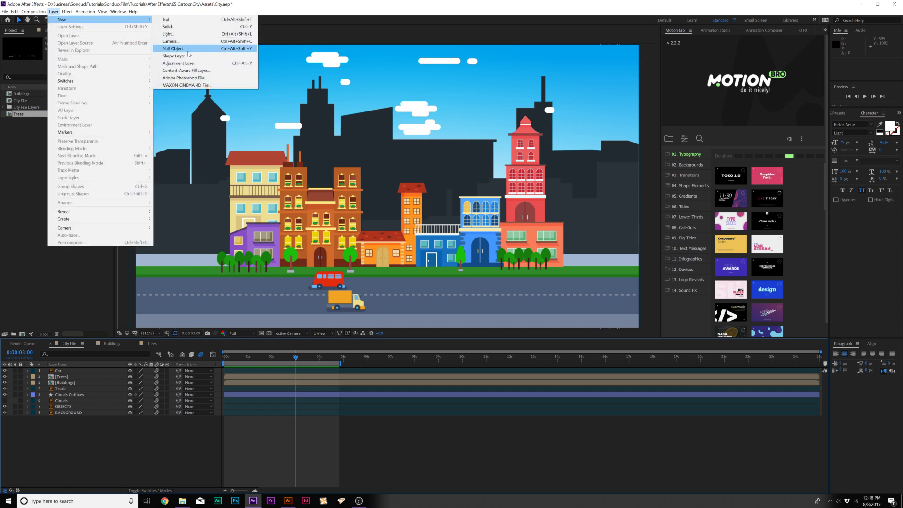
pyautogui.click(173, 48)
pyautogui.moveTo(55, 429); pyautogui.dragTo(57, 374)
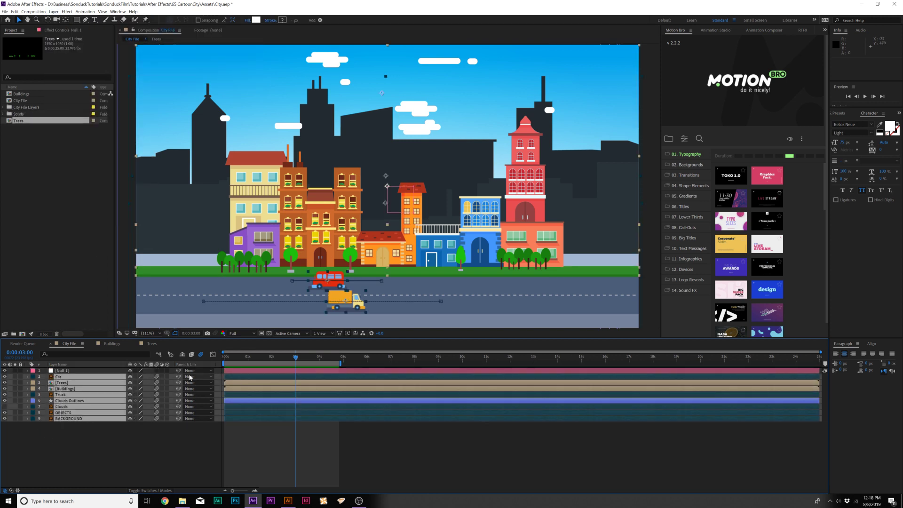
pyautogui.moveTo(178, 377); pyautogui.dragTo(64, 369)
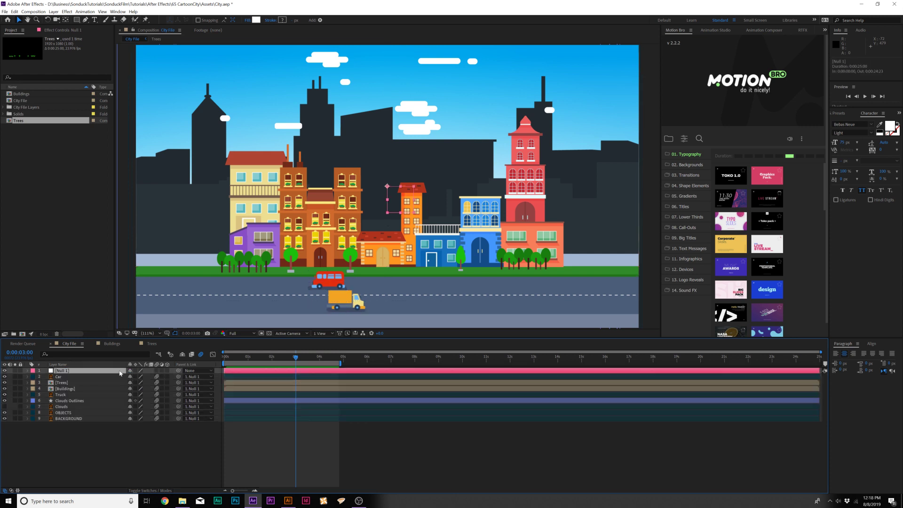
# Keyframe Null 1's Scale at 102% at 0 s and about 120% at 5 s
pyautogui.click(222, 358)
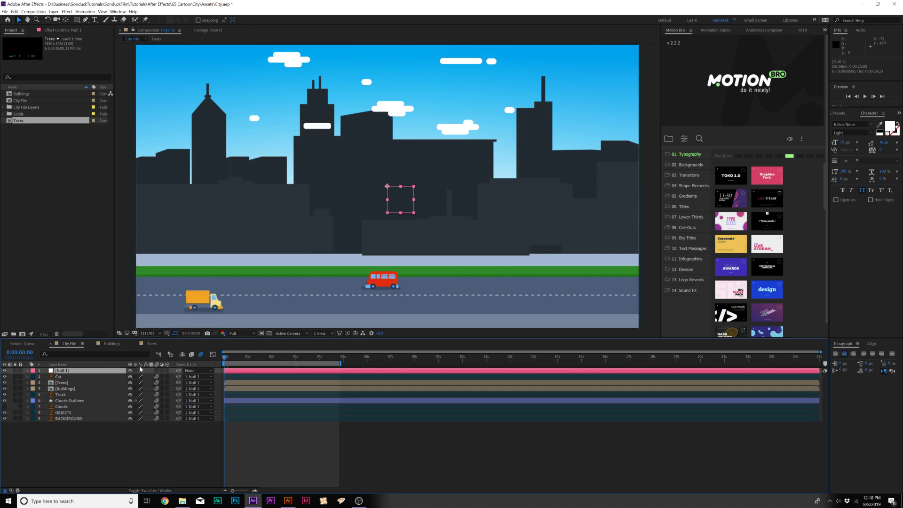
pyautogui.press('s')
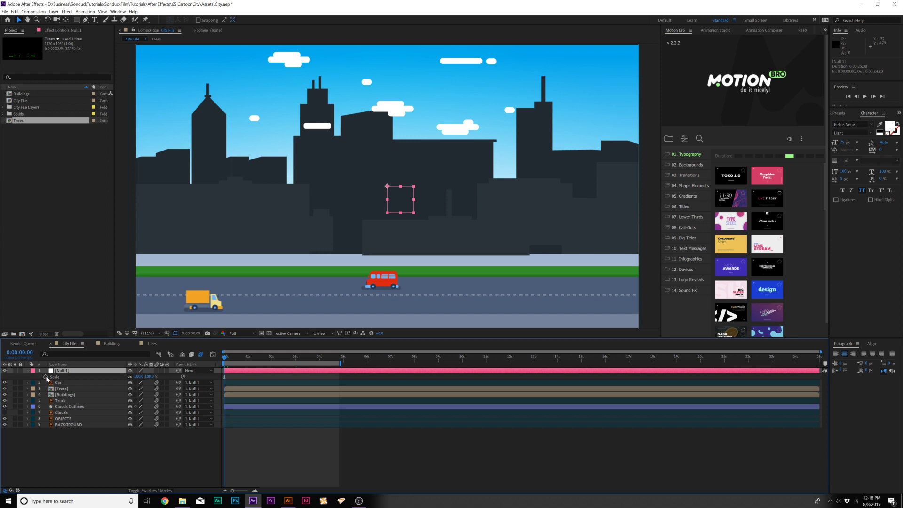
pyautogui.moveTo(138, 376); pyautogui.dragTo(141, 376)
pyautogui.click(44, 377)
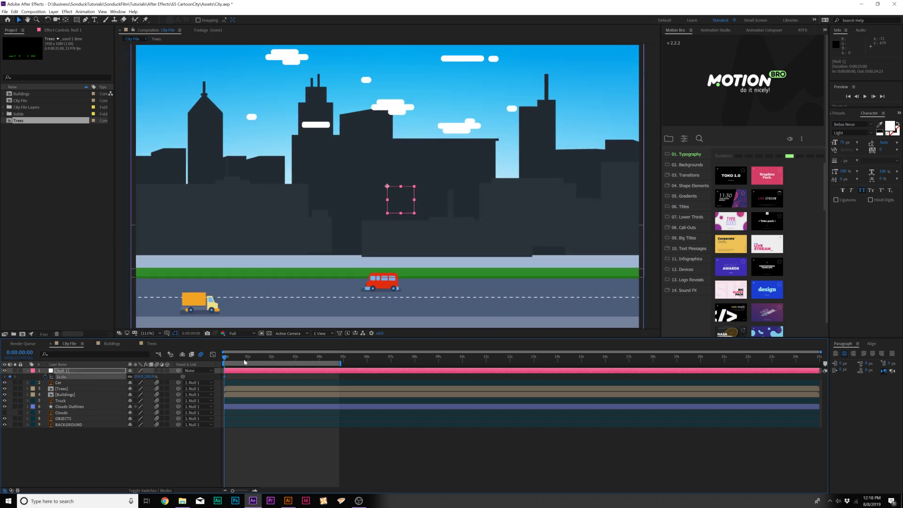
pyautogui.moveTo(324, 360); pyautogui.dragTo(344, 358)
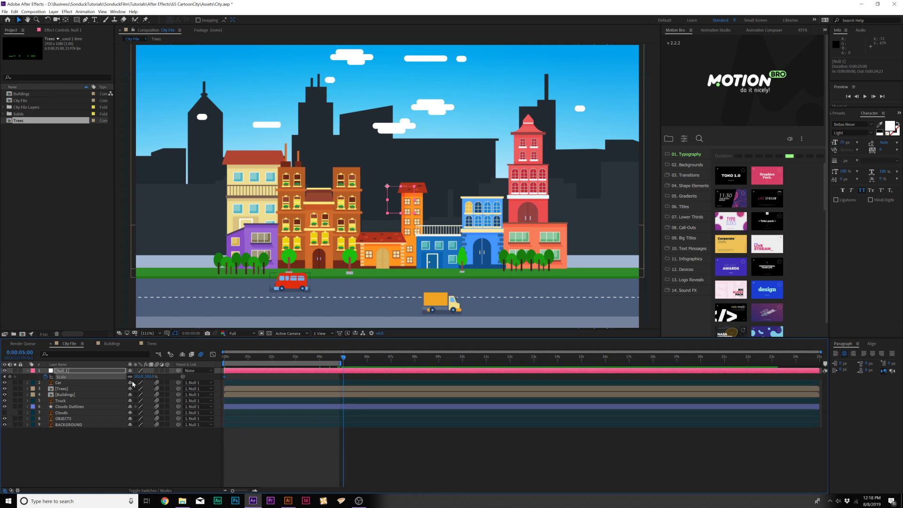
pyautogui.moveTo(140, 377); pyautogui.dragTo(149, 377)
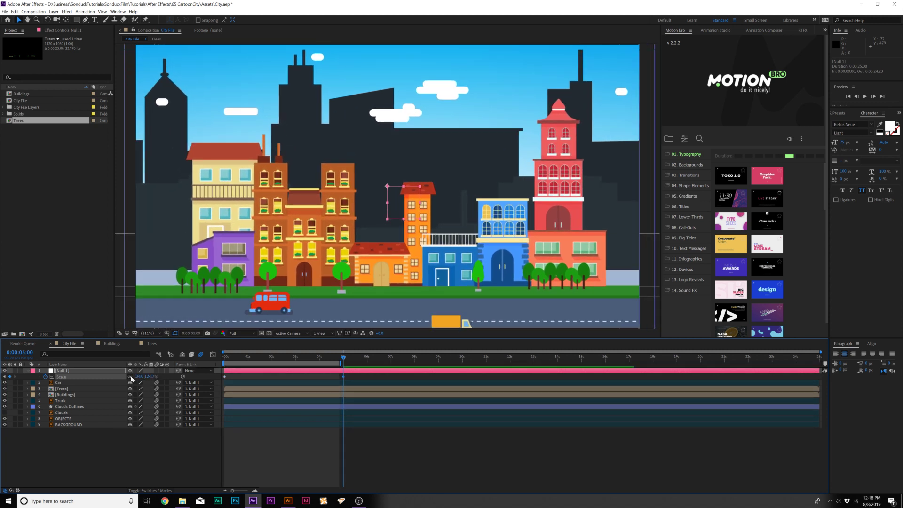
pyautogui.press('.')
pyautogui.press('.')
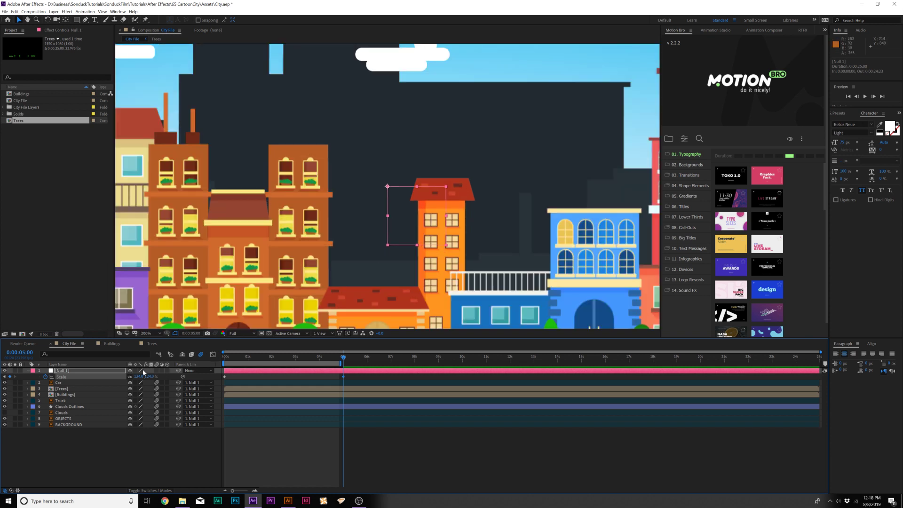
# Scrub Null 1's 5-second Scale higher, then undo back to a moderate enlargement
pyautogui.moveTo(139, 379); pyautogui.dragTo(191, 377)
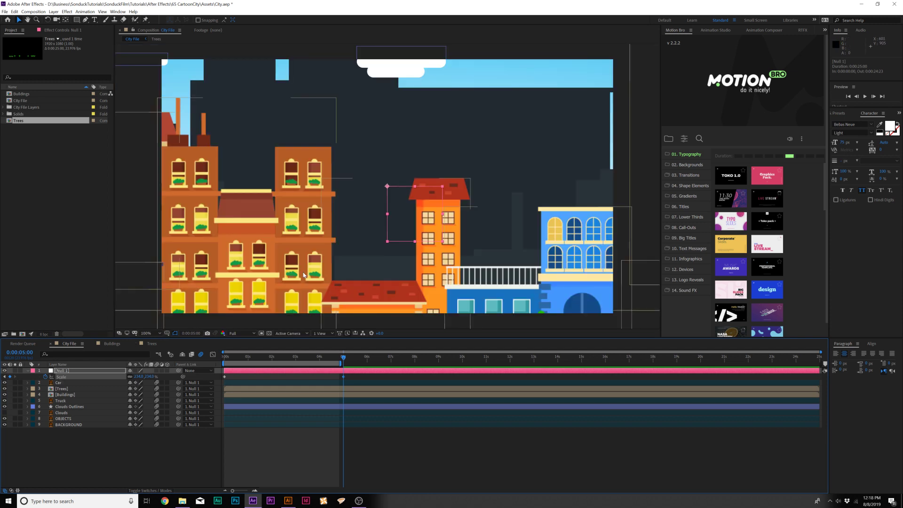
pyautogui.press(',')
pyautogui.press(',')
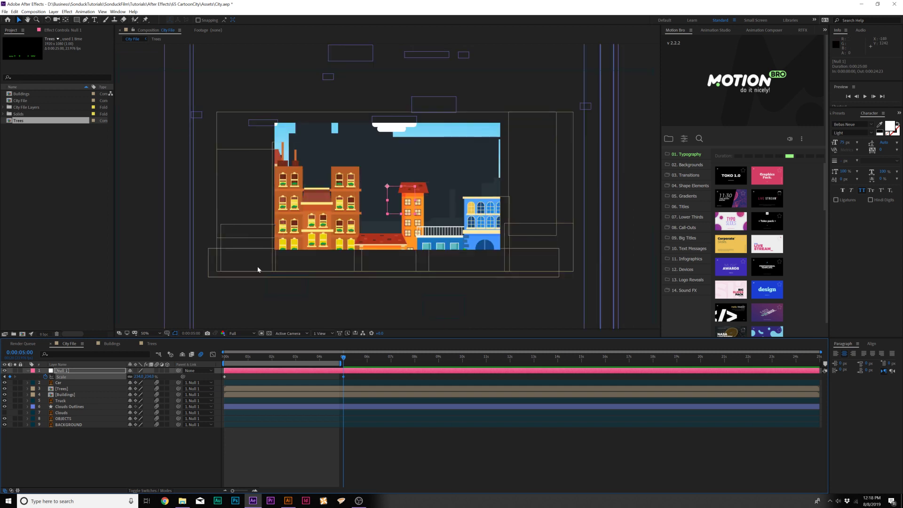
pyautogui.press('.')
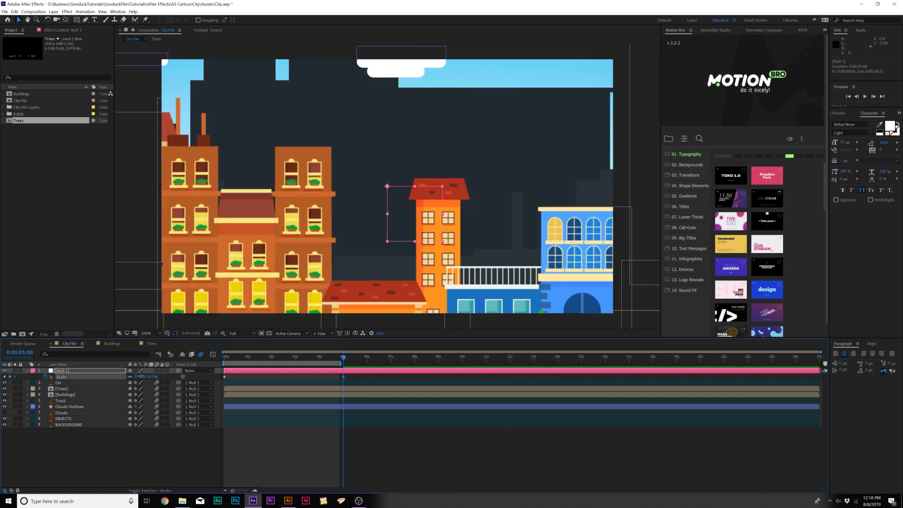
pyautogui.moveTo(138, 377); pyautogui.dragTo(216, 377)
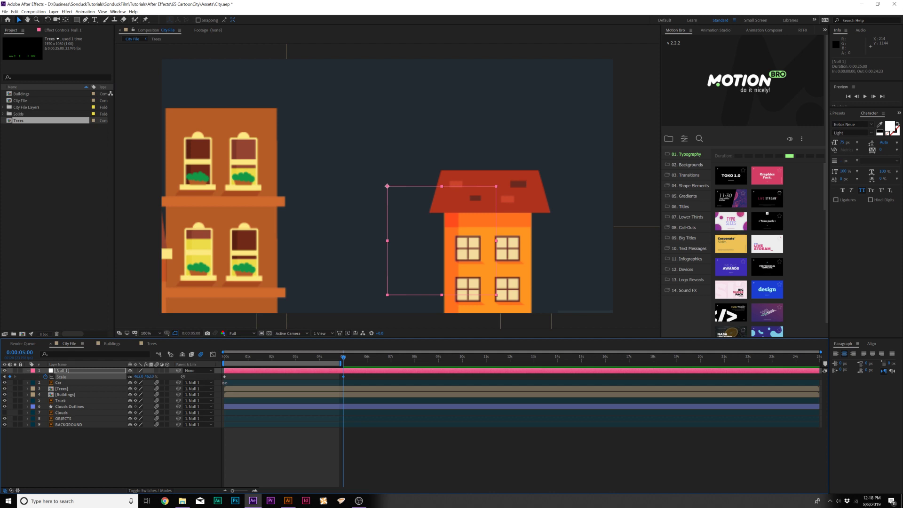
pyautogui.hotkey('ctrl', 'z')
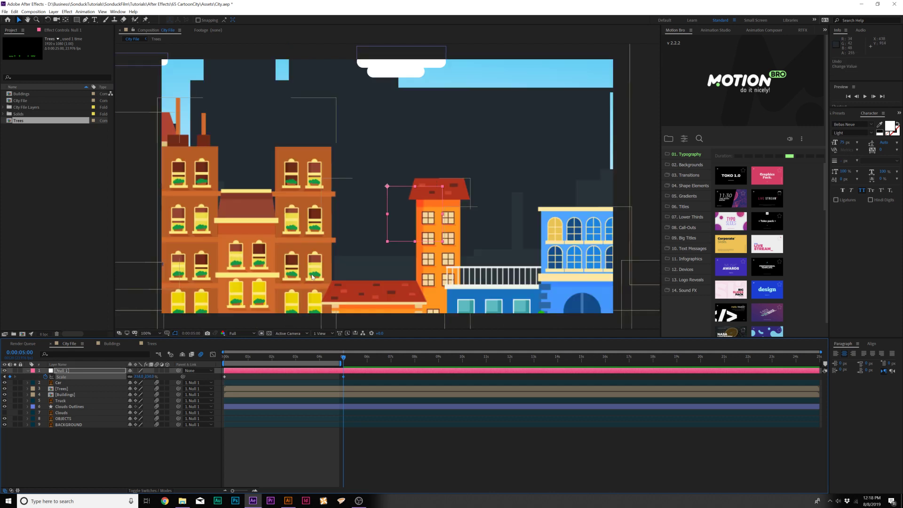
pyautogui.hotkey('ctrl', 'z')
pyautogui.hotkey('ctrl', 'shift', 'z')
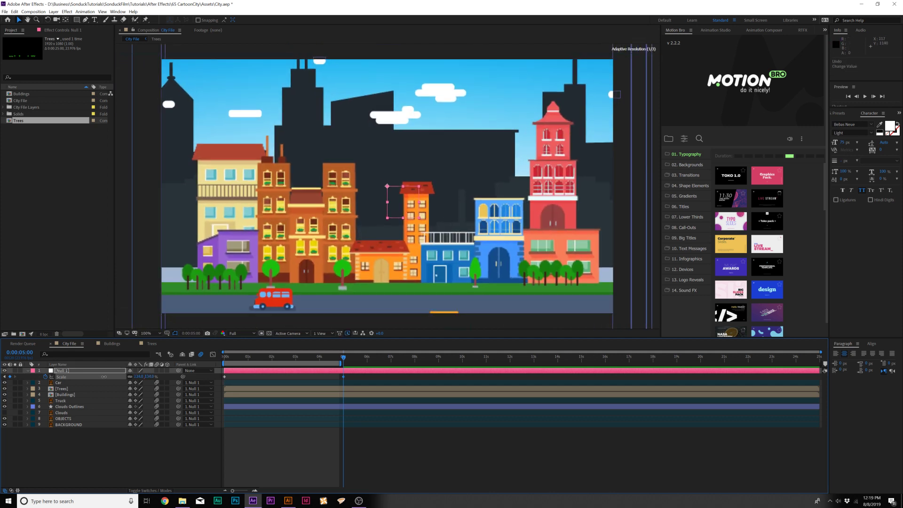
pyautogui.click(93, 371)
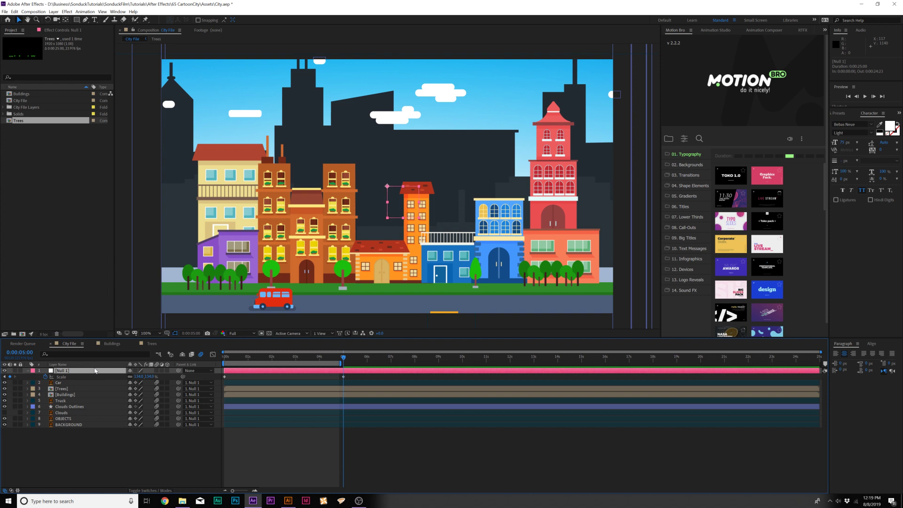
# Keyframe Null 1's Position from 0s to 960,896 at 4:22 and preview the zoom
pyautogui.press('p')
pyautogui.click(229, 358)
pyautogui.click(46, 377)
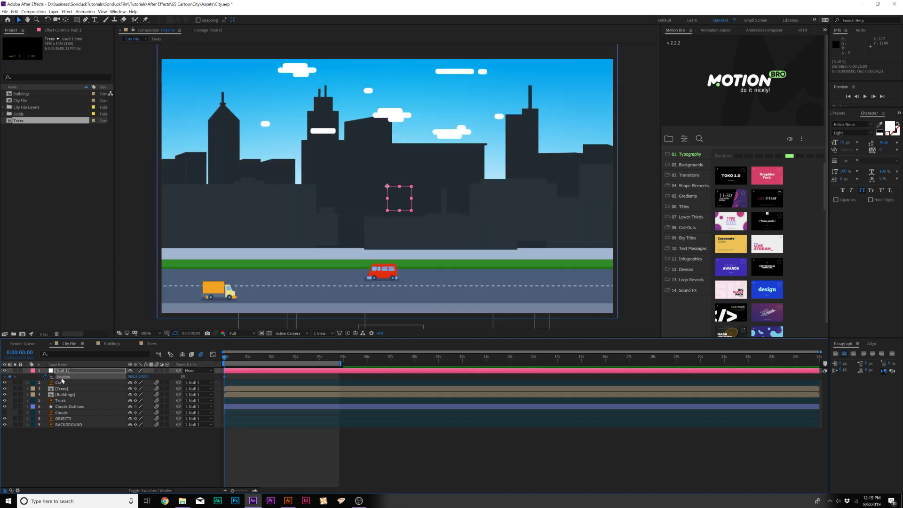
pyautogui.click(345, 361)
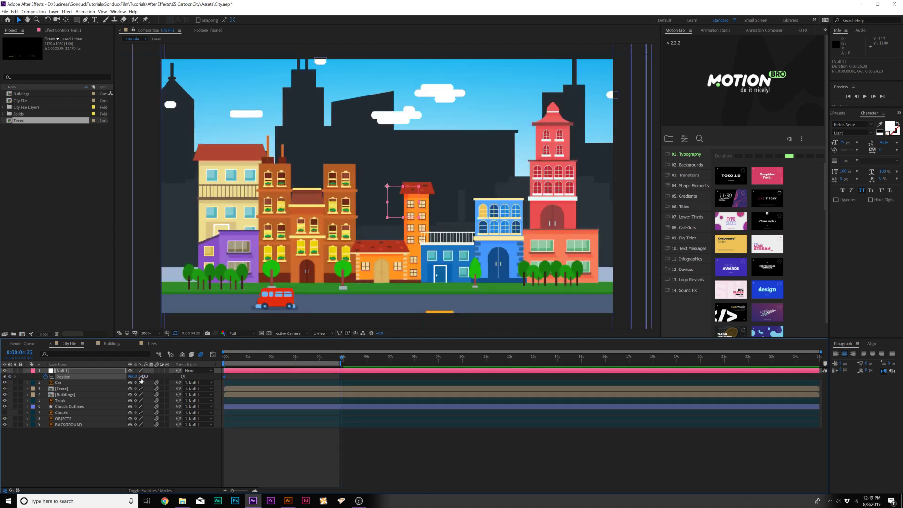
pyautogui.press('space')
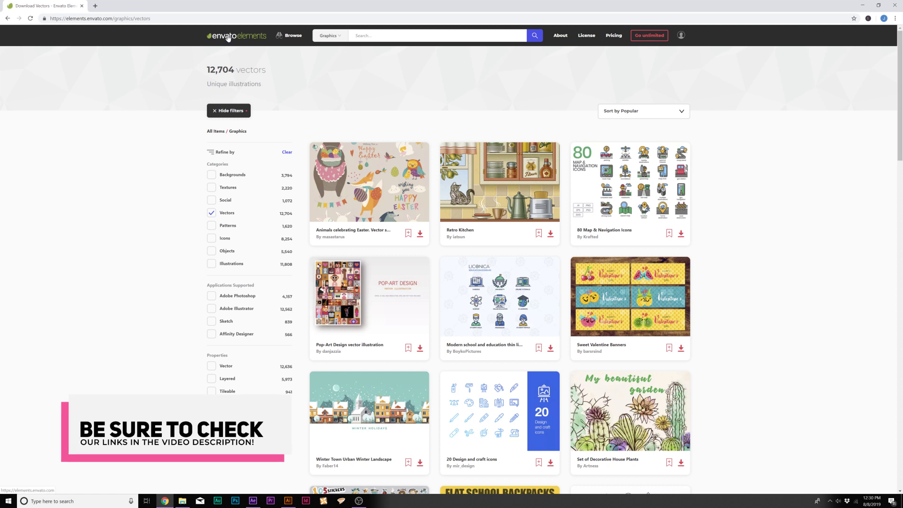
# Browse the Stock Video, Video Templates and Music catalogues from the Browse menu
pyautogui.moveTo(288, 36)
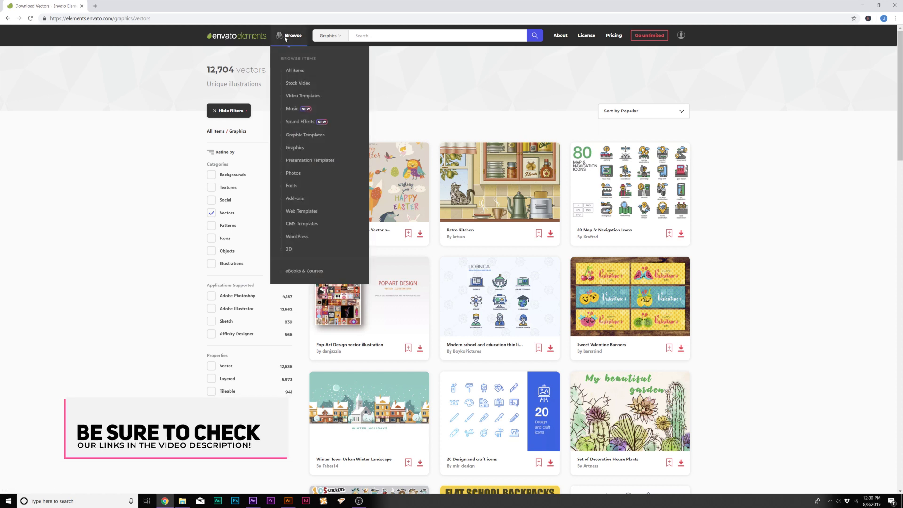
pyautogui.click(298, 83)
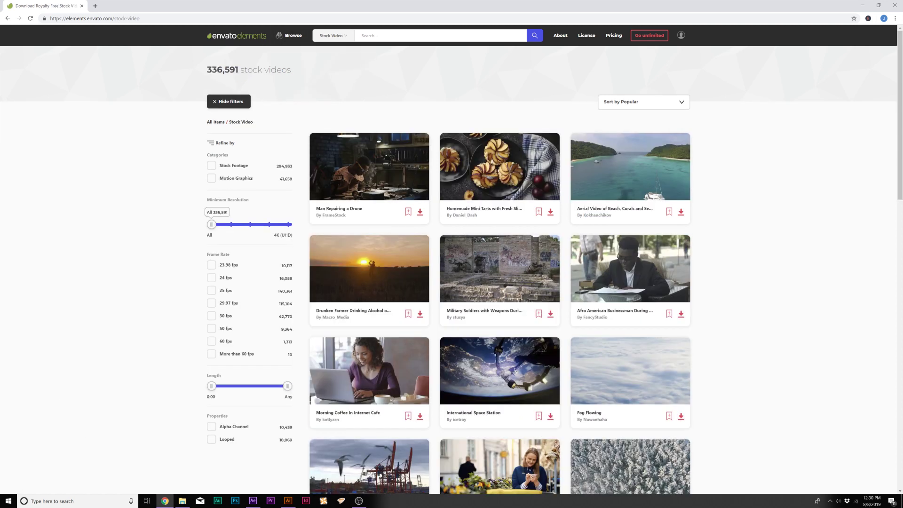
pyautogui.moveTo(288, 41)
pyautogui.click(289, 88)
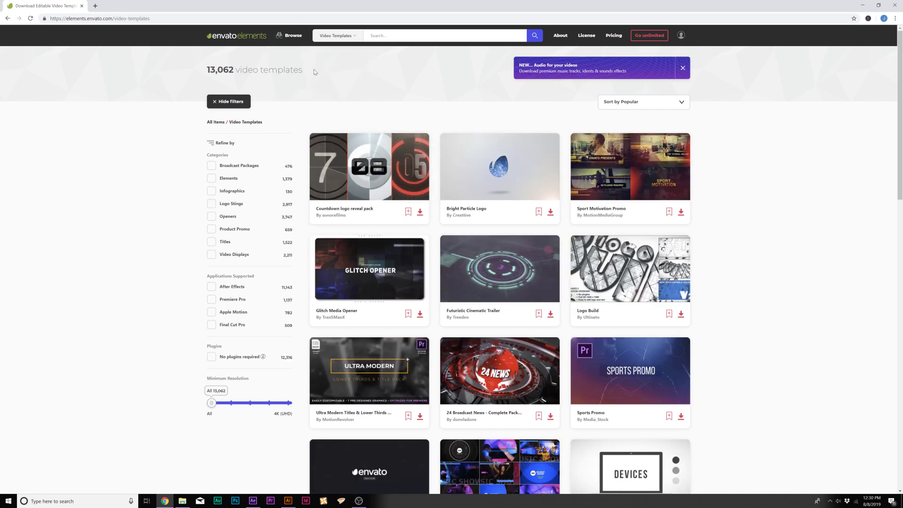
pyautogui.click(297, 117)
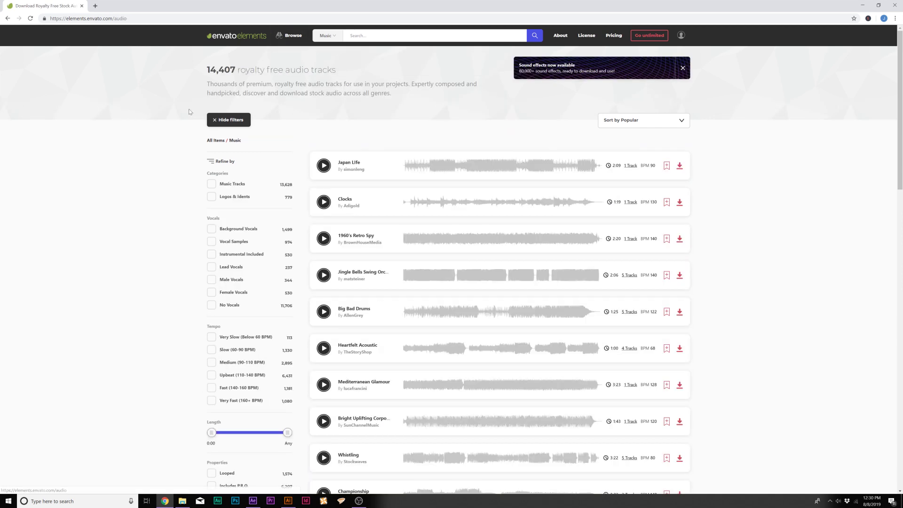
pyautogui.moveTo(293, 37)
pyautogui.moveTo(295, 148)
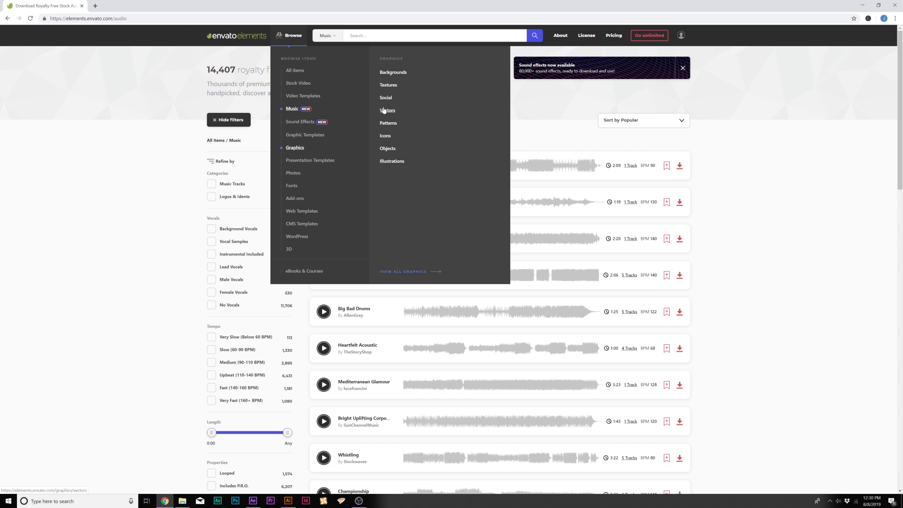
# Open the Vectors graphics listing and scroll through the illustrations
pyautogui.click(384, 113)
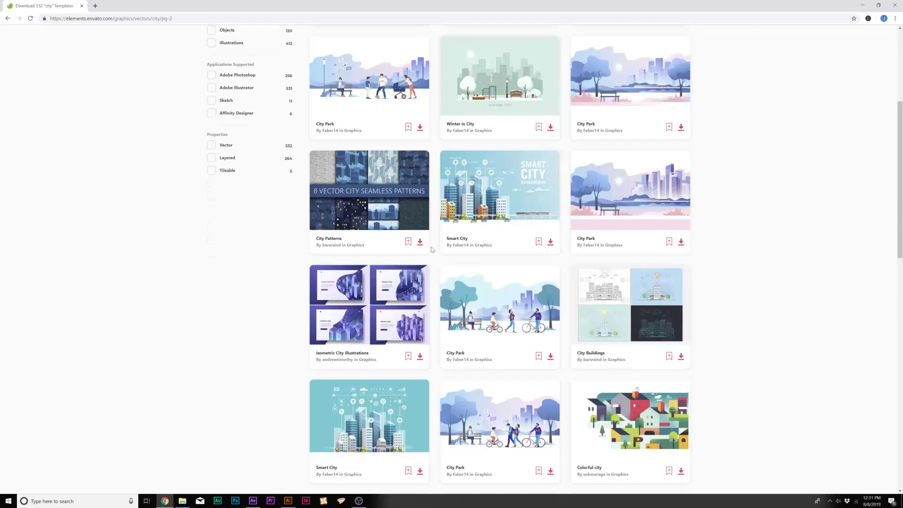
pyautogui.scroll(5, 433, 247)
pyautogui.scroll(-9, 433, 247)
pyautogui.scroll(-9, 433, 247)
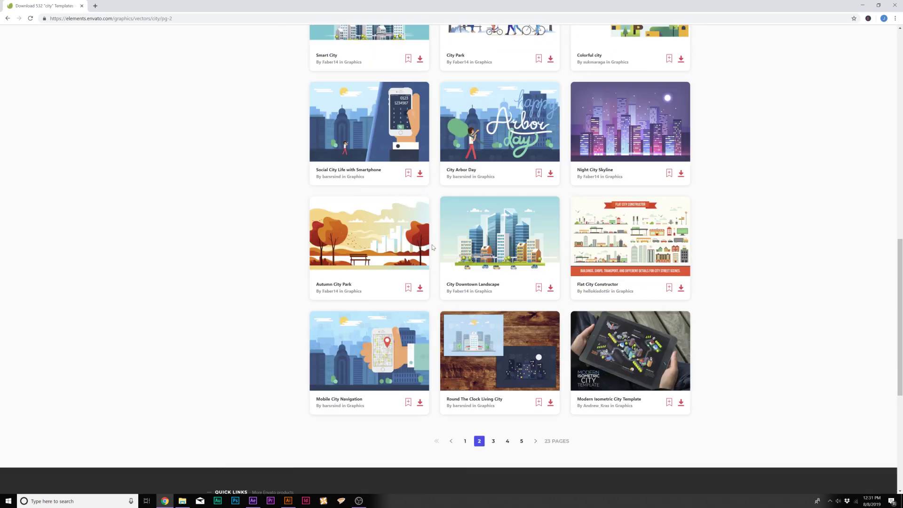